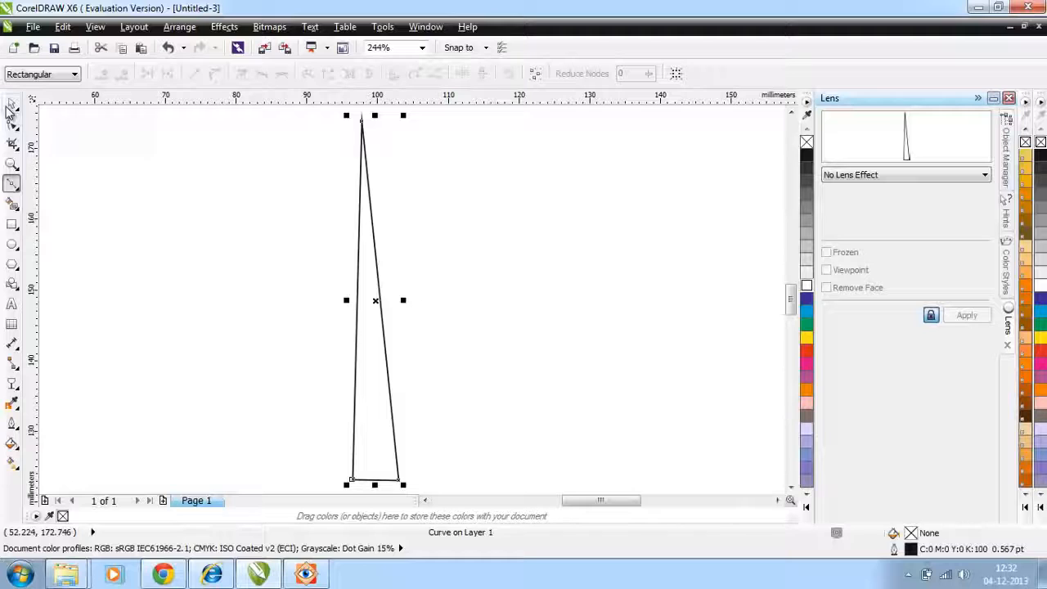
Convert the triangle's right side to a curve and bend it into an S shape that bulges outward near the base.
left_click(11, 106)
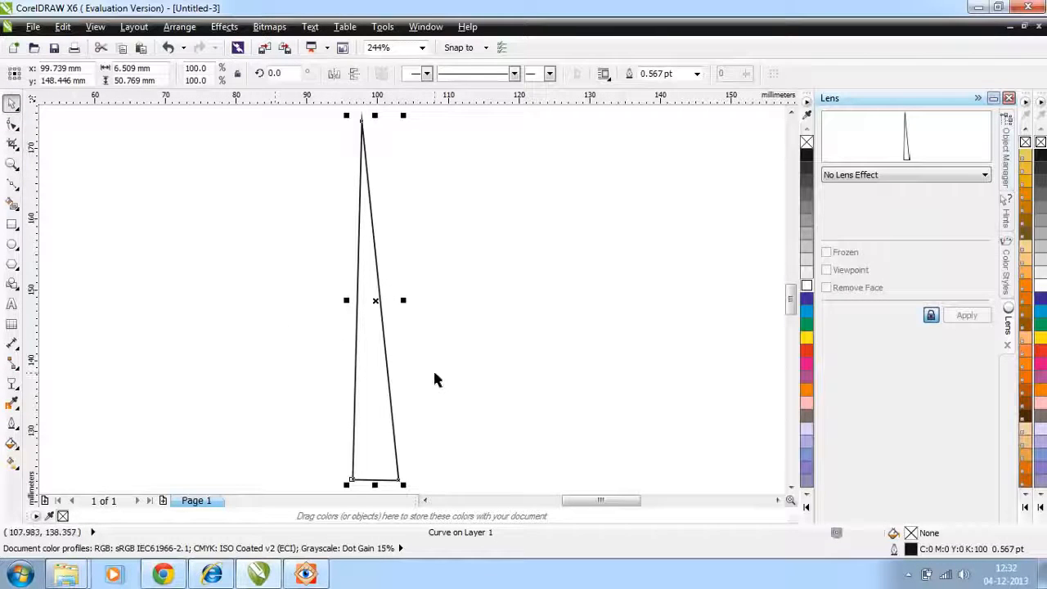
left_click(12, 125)
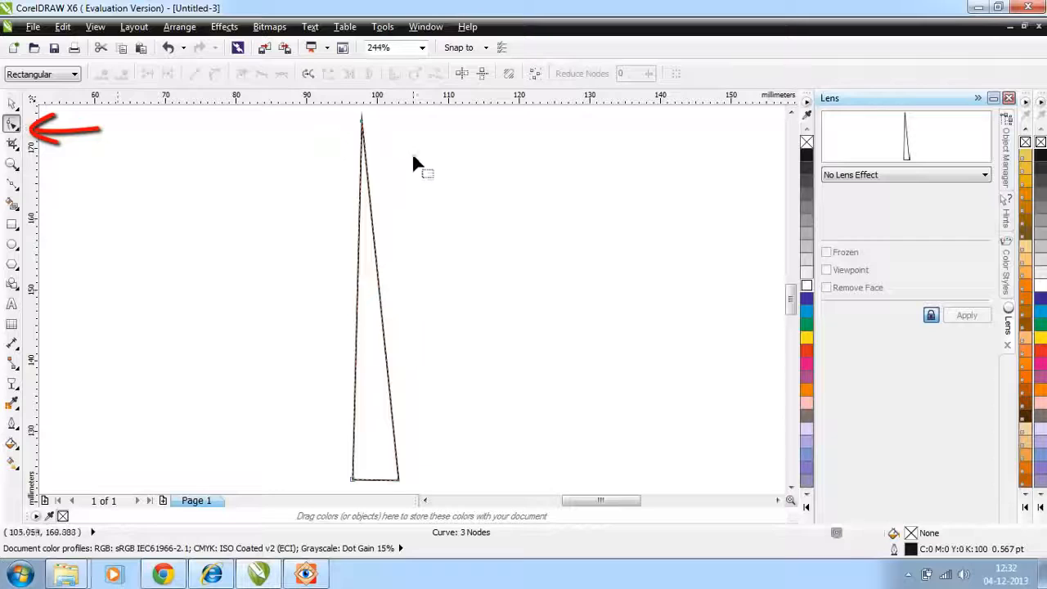
left_click(368, 199)
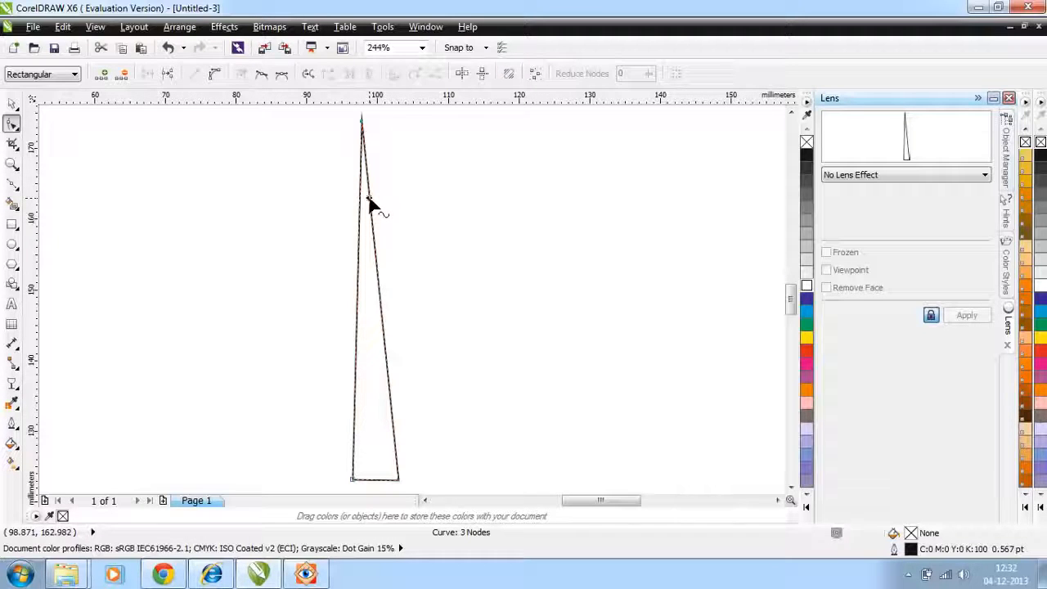
right_click(368, 200)
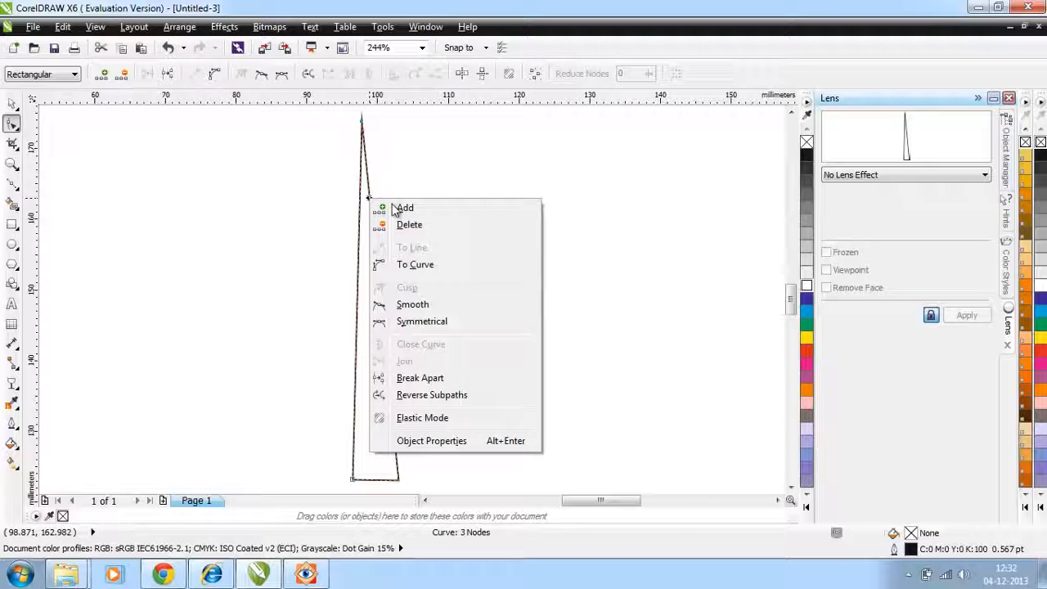
left_click(422, 269)
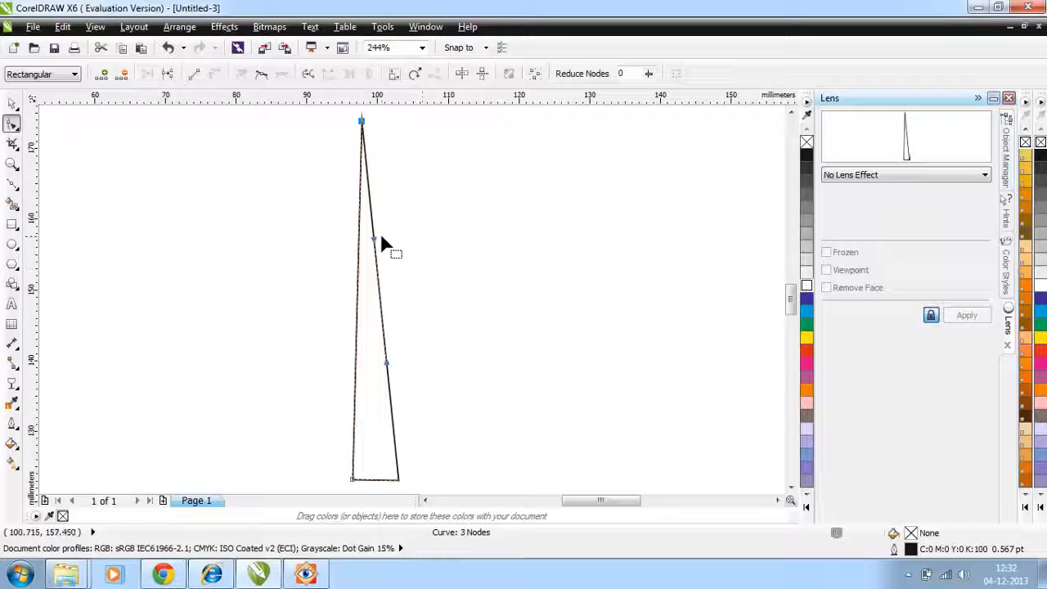
left_click_drag(376, 239, 310, 179)
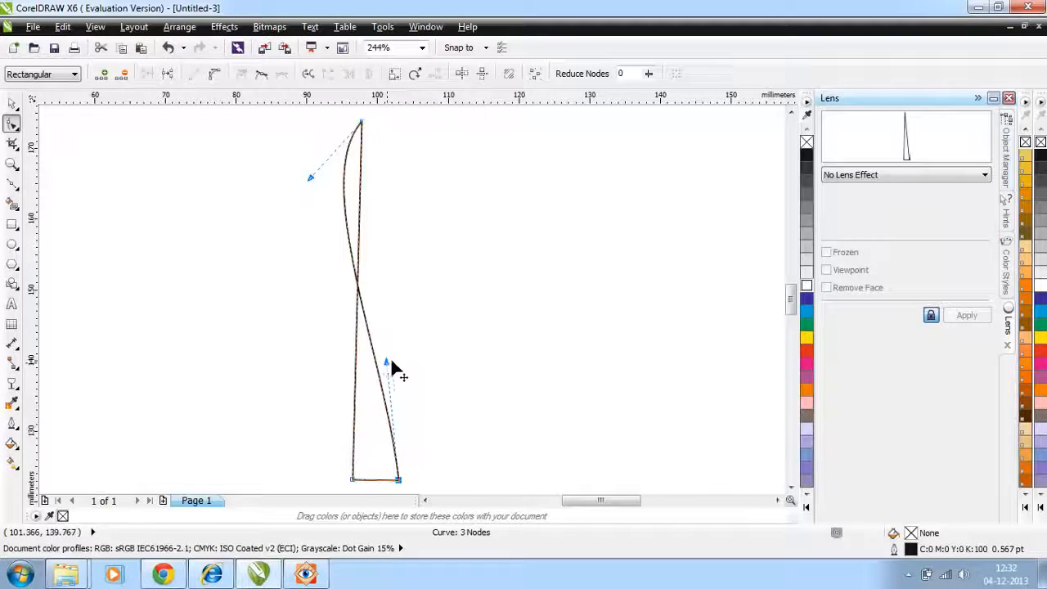
left_click_drag(391, 362, 477, 395)
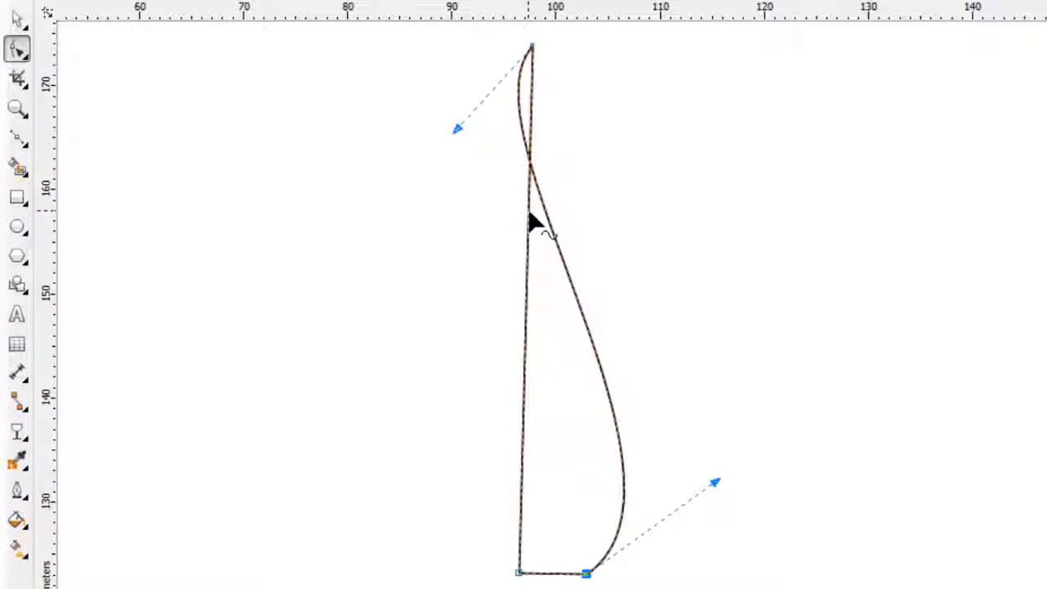
Convert the triangle's left side to a curve and bow it outward to form a rounded flame outline.
left_click(527, 211)
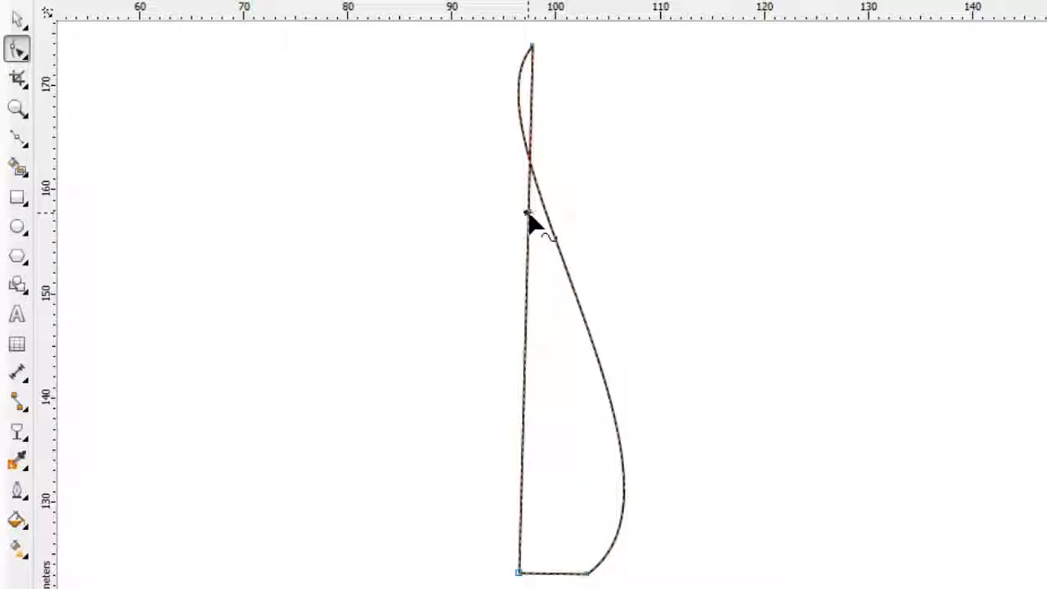
right_click(527, 213)
left_click(672, 313)
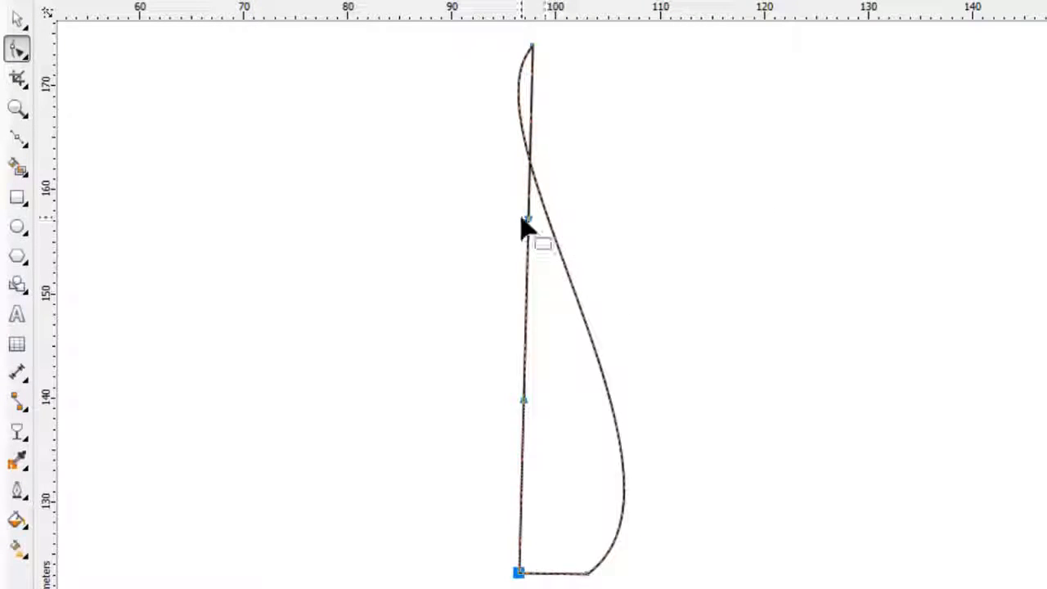
left_click_drag(527, 225, 368, 194)
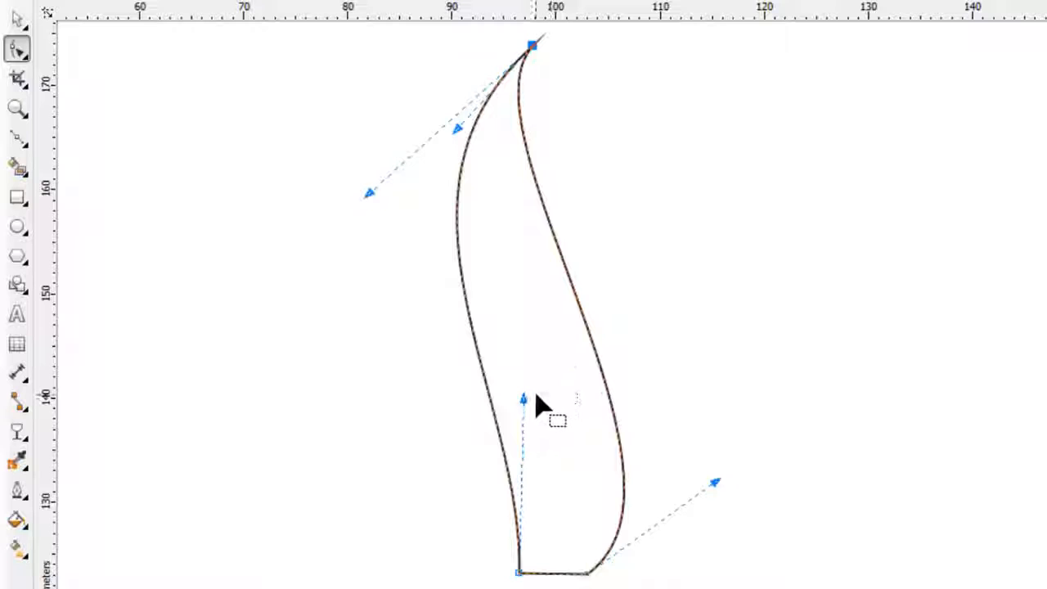
left_click_drag(525, 401, 328, 580)
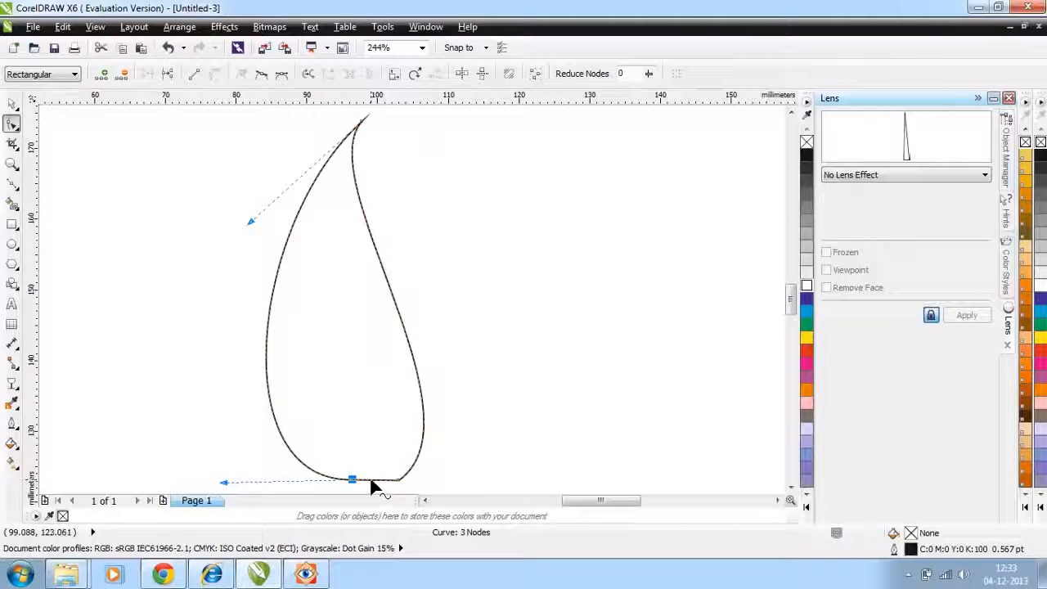
Add a node on the flame's bottom edge and move it up about 14 mm to make a pointed notch.
left_click(370, 482)
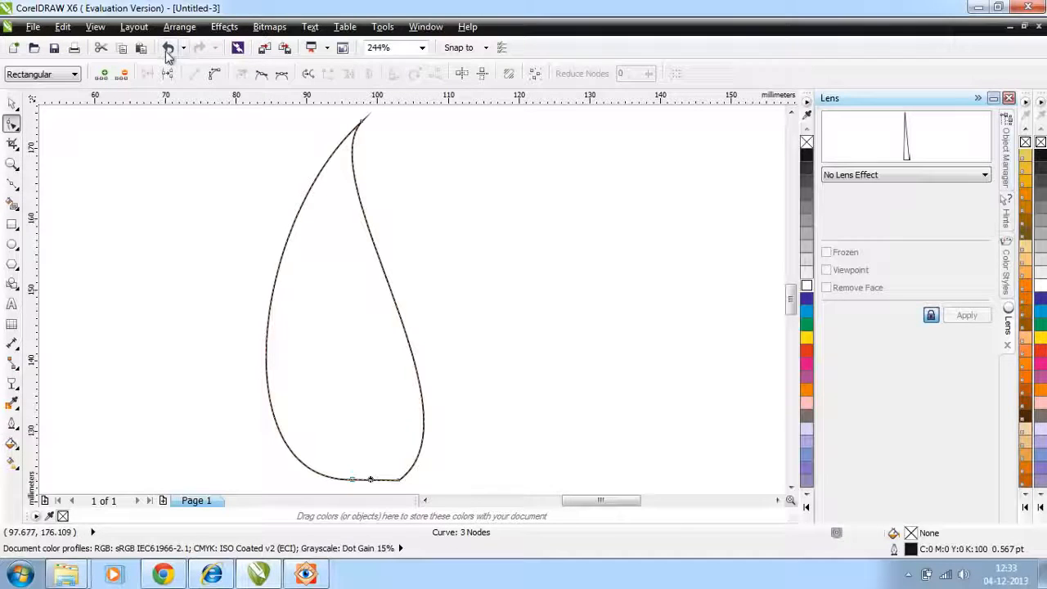
left_click(104, 79)
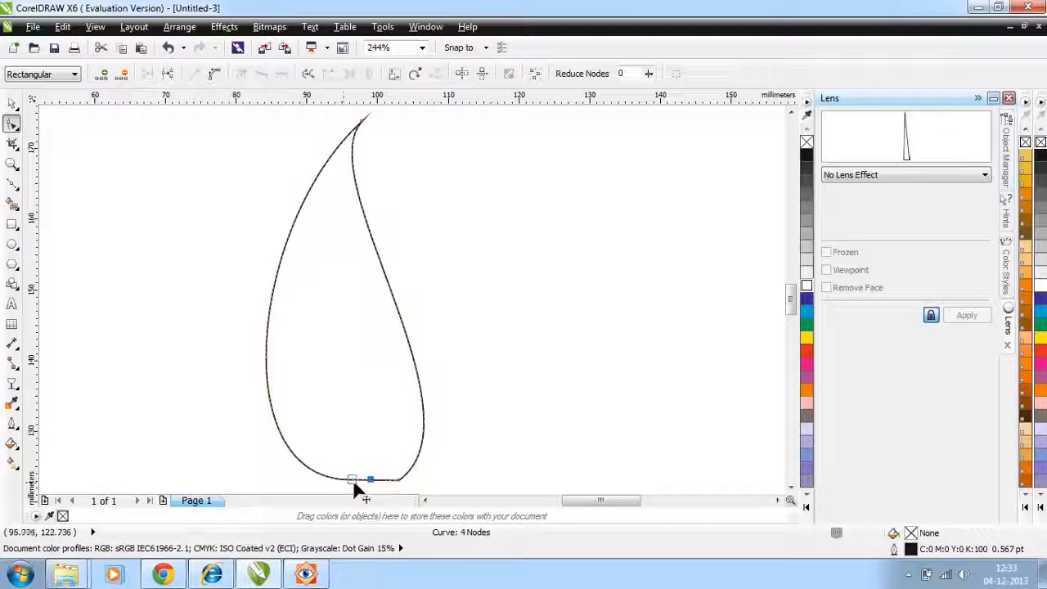
left_click_drag(370, 485, 360, 386)
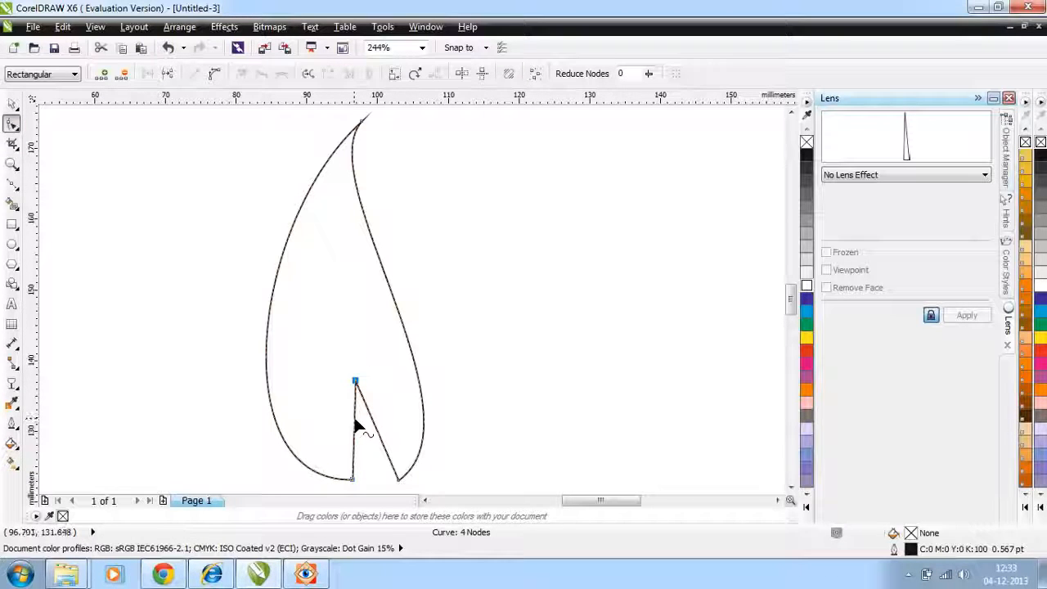
Convert the notch's straight sides to curves and bend them slightly.
right_click(355, 419)
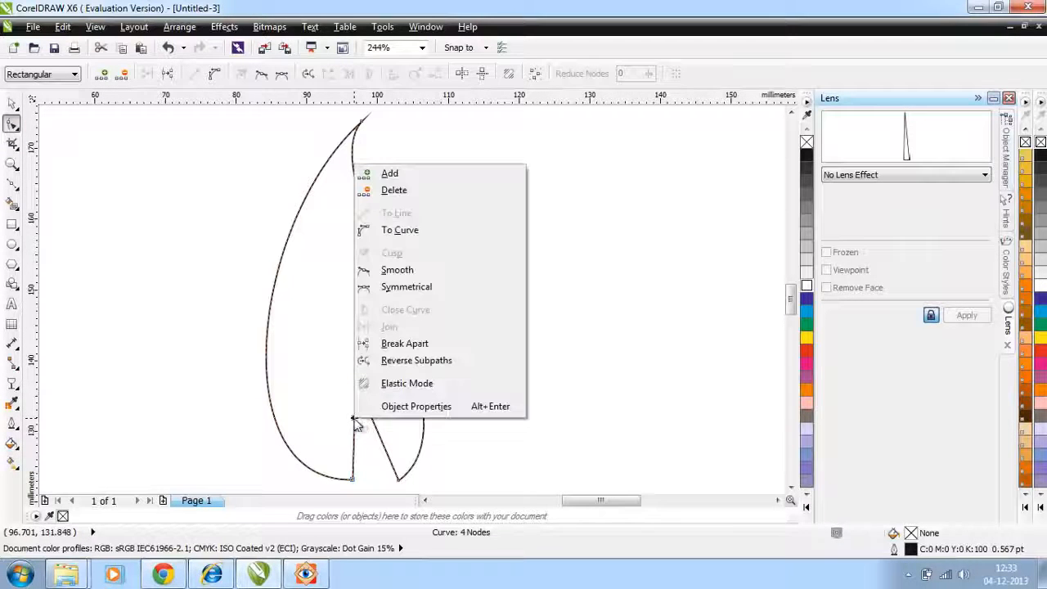
left_click(382, 233)
left_click_drag(355, 412, 349, 413)
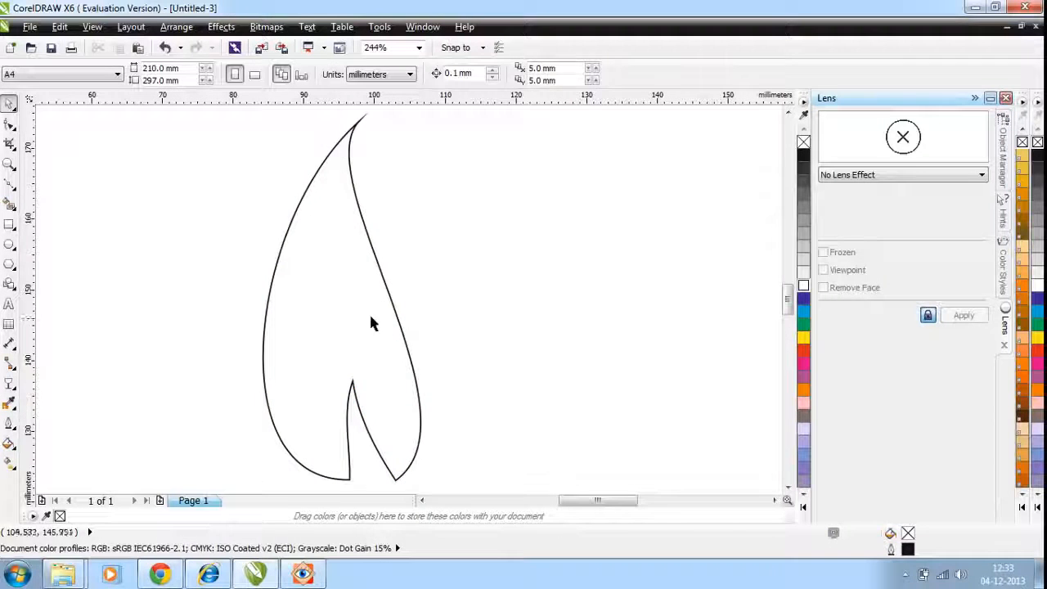
Scale the flame shape proportionally to about 84% and move it to the right.
left_click(403, 304)
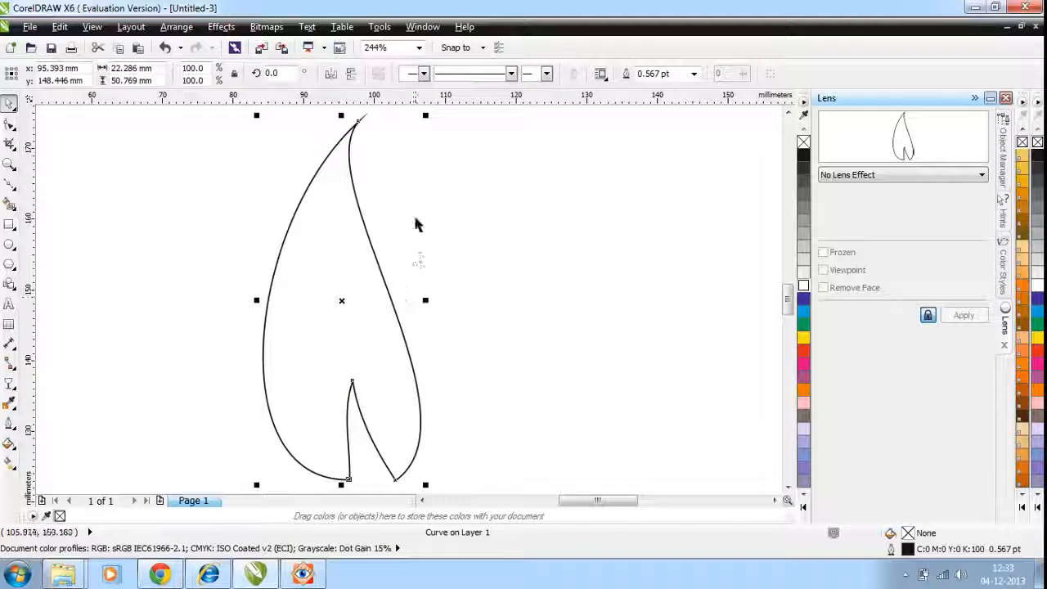
left_click_drag(425, 115, 400, 172)
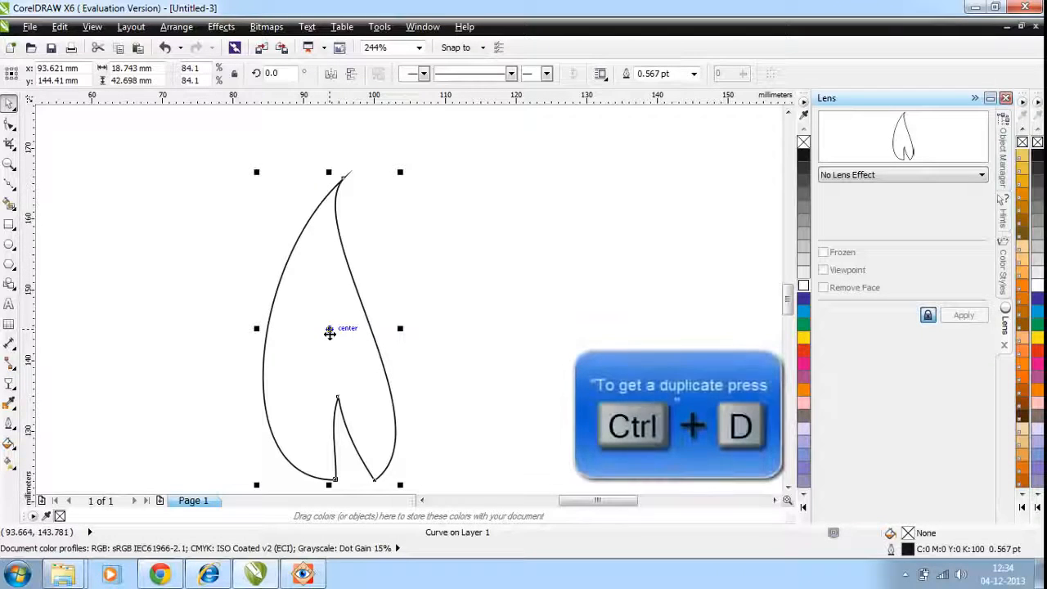
left_click_drag(330, 333, 469, 325)
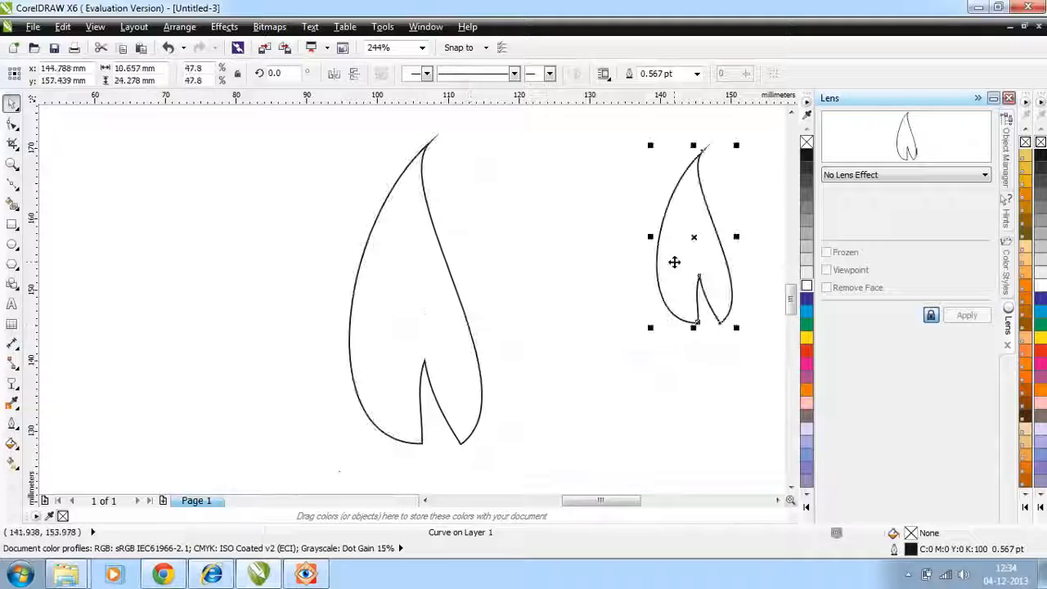
Duplicate the small flame shape twice and clear the selection.
key("ctrl+d")
key("ctrl+d")
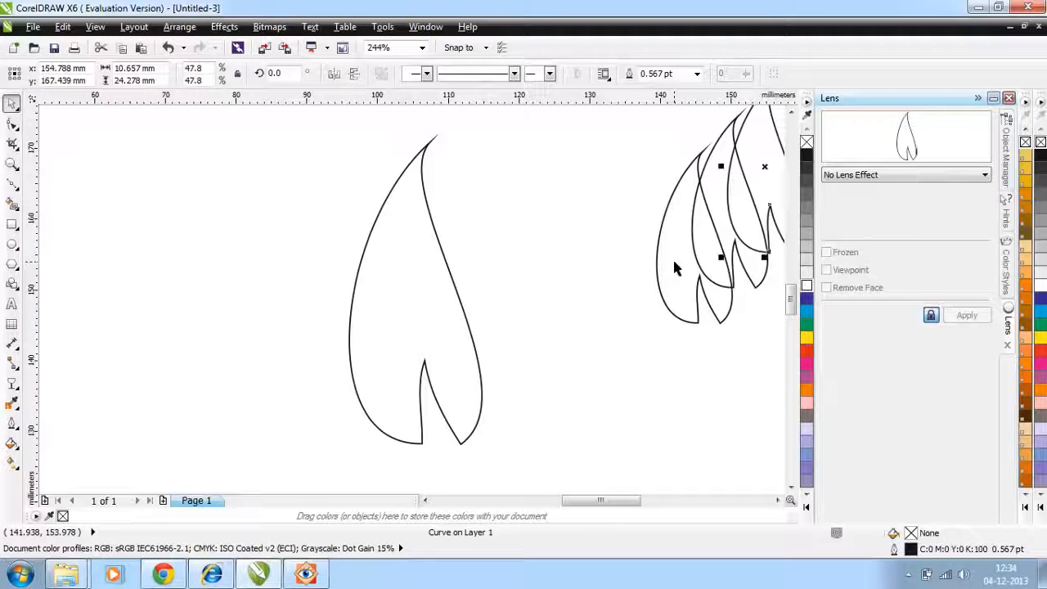
left_click(669, 373)
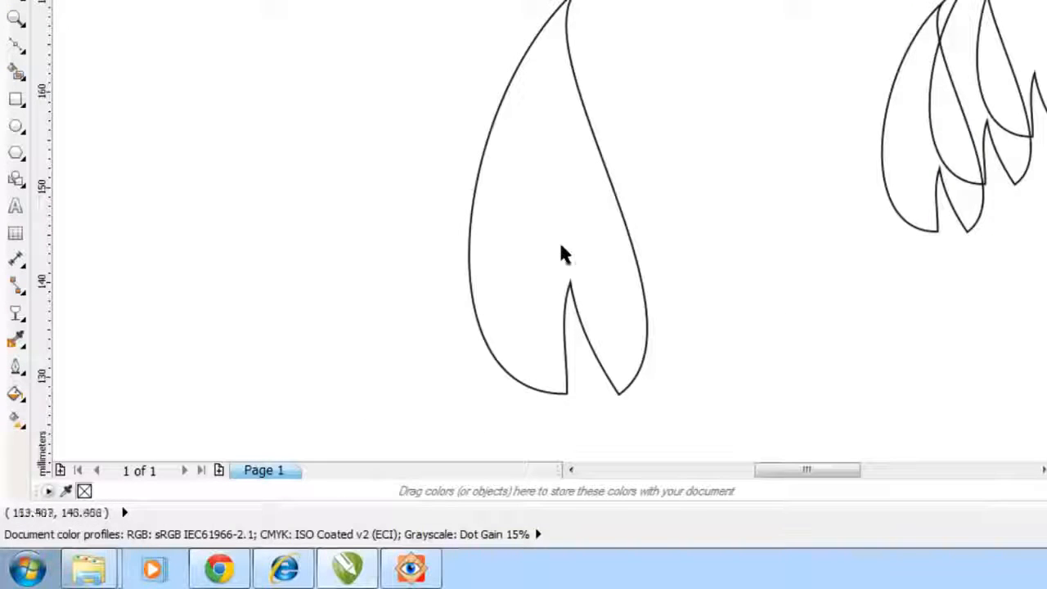
Fill the large flame with a custom linear fountain fill running from light turquoise through an added middle blue to blue.
left_click(561, 254)
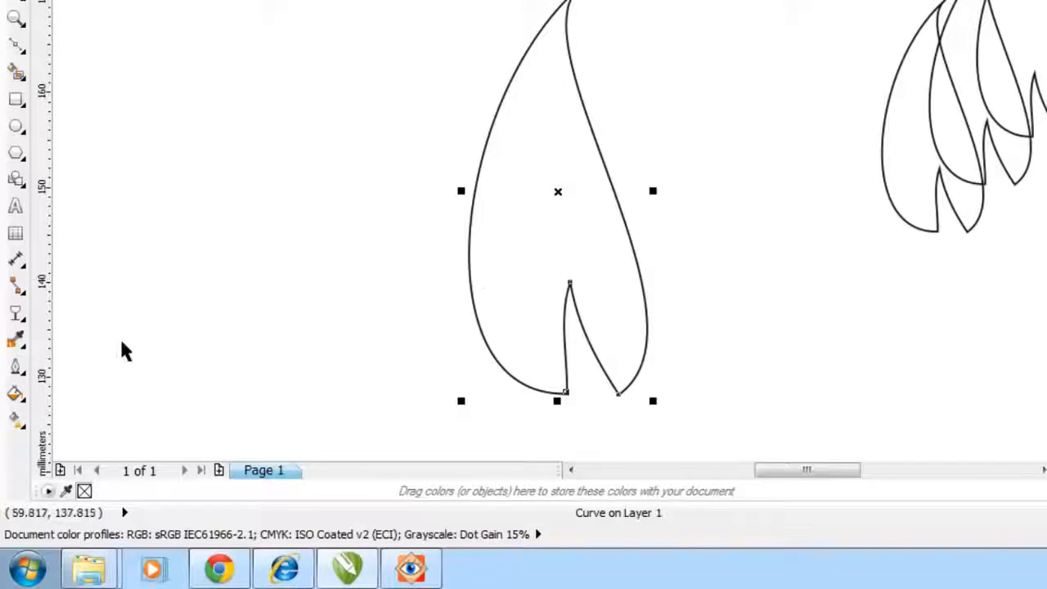
left_click(22, 400)
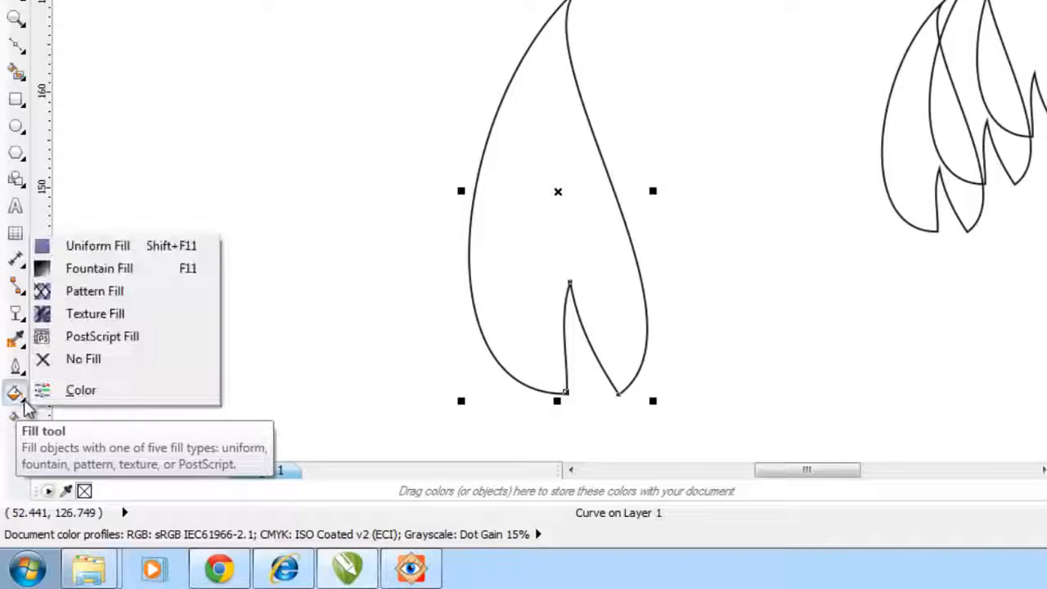
left_click(100, 270)
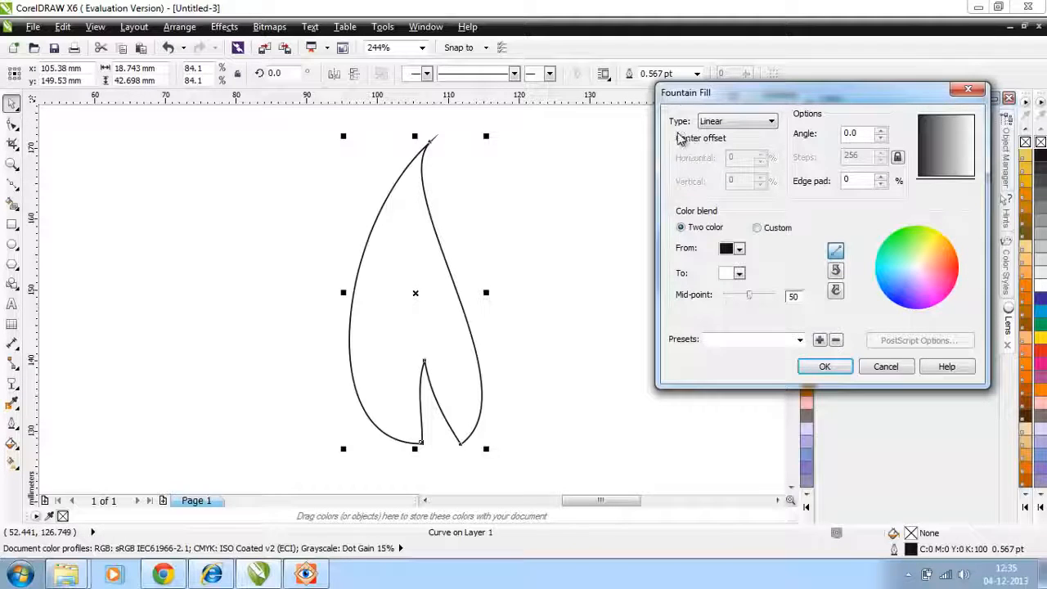
left_click(758, 229)
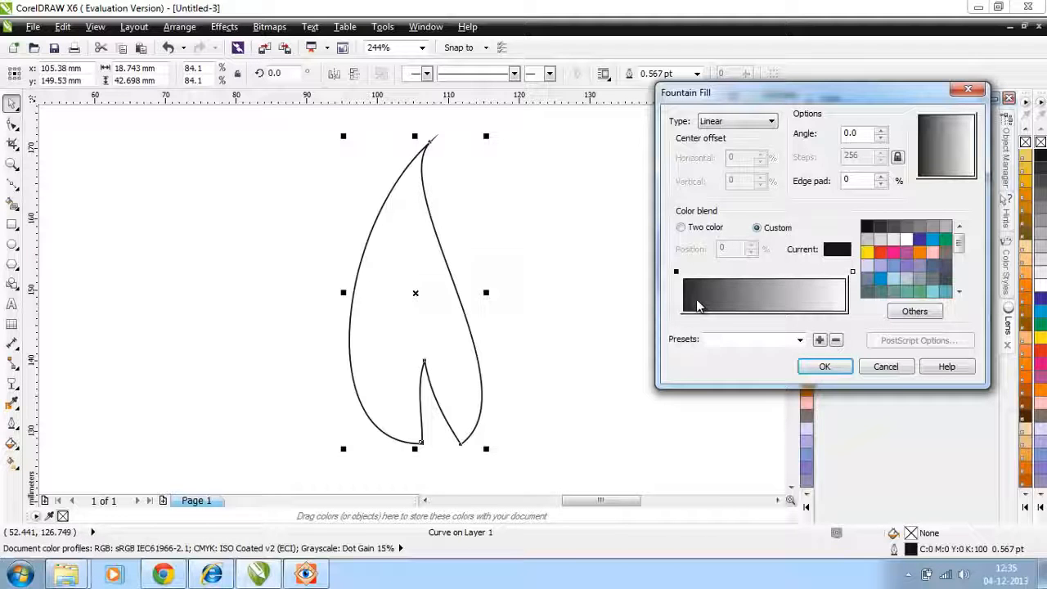
left_click(932, 291)
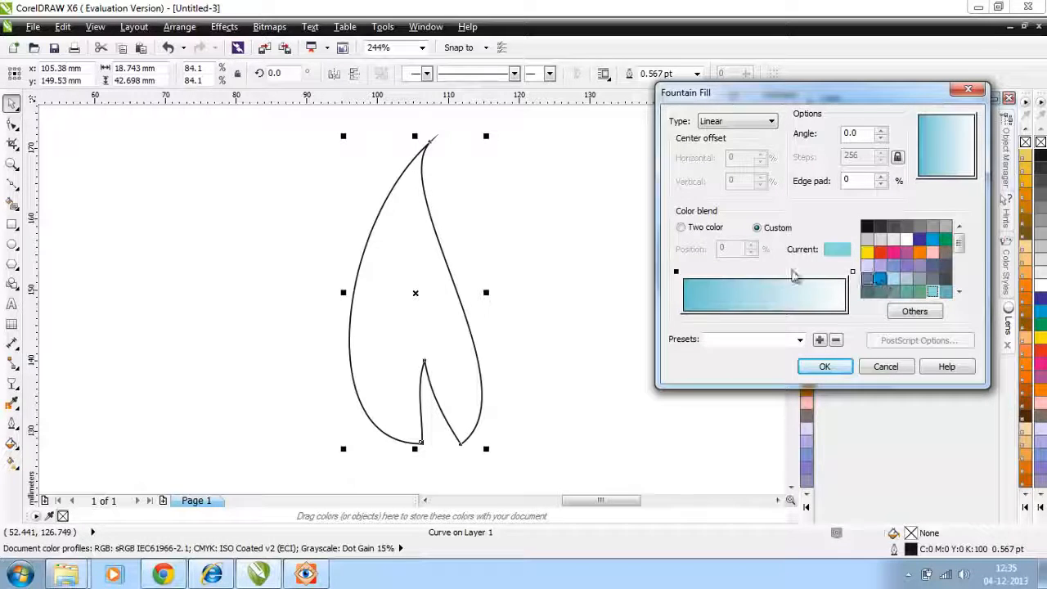
double_click(753, 272)
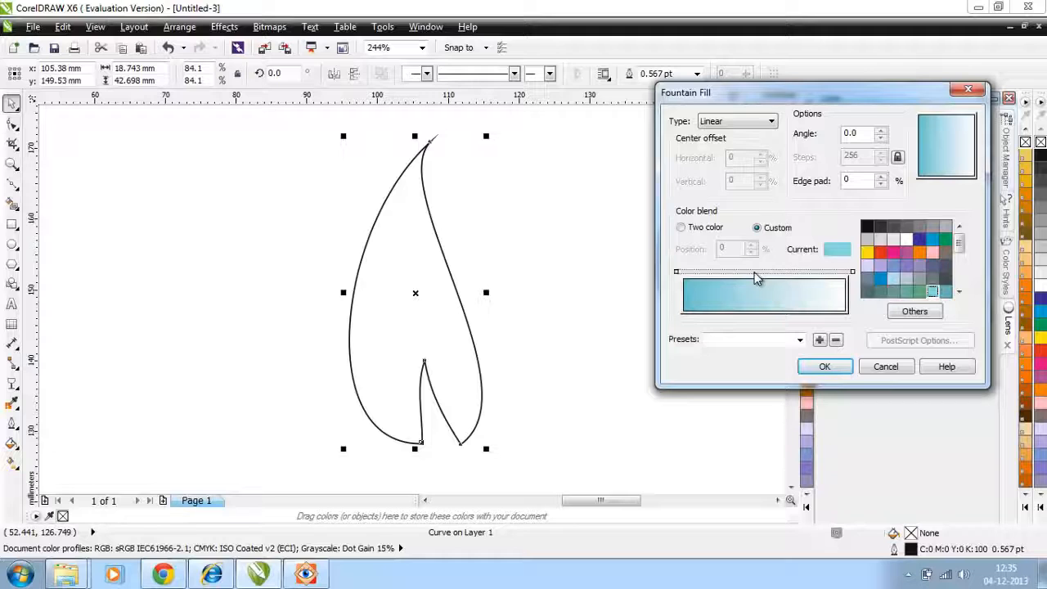
left_click(880, 279)
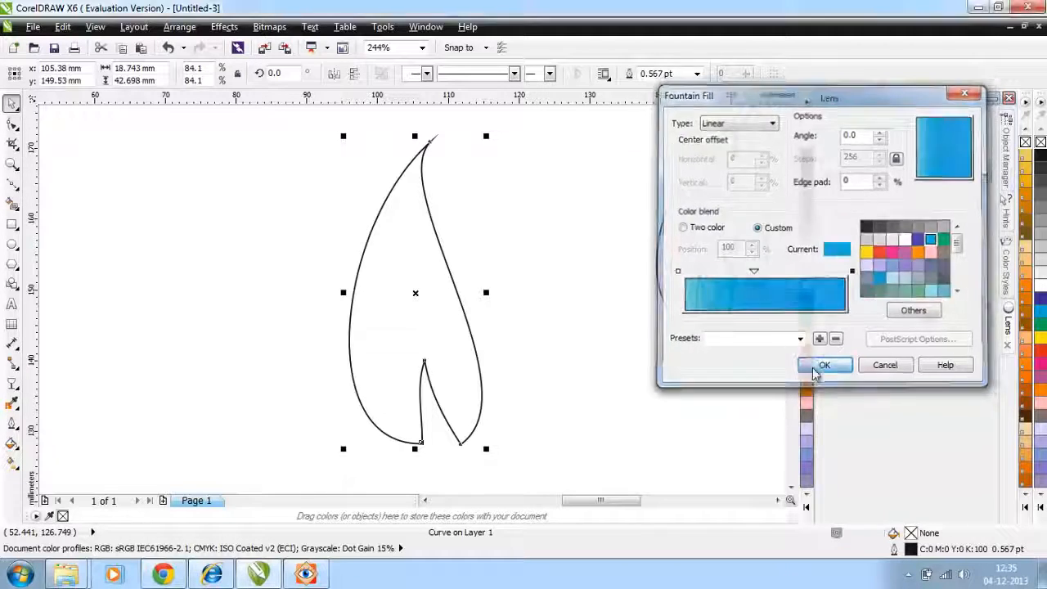
left_click(824, 367)
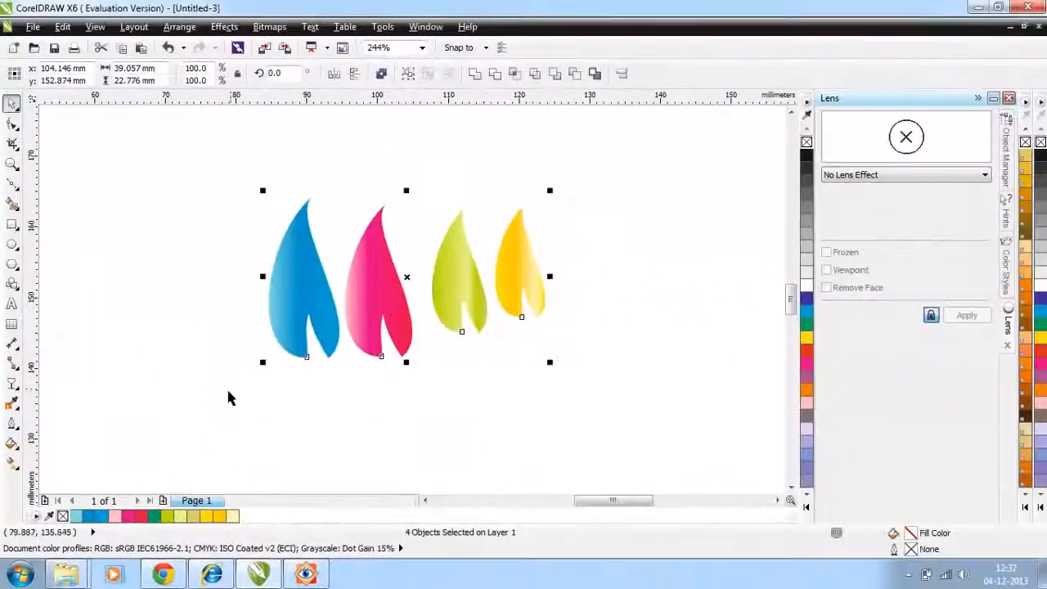
Clear the selection and draw a closed, very narrow upright triangle about 47 mm tall with the Bézier tool.
left_click(226, 391)
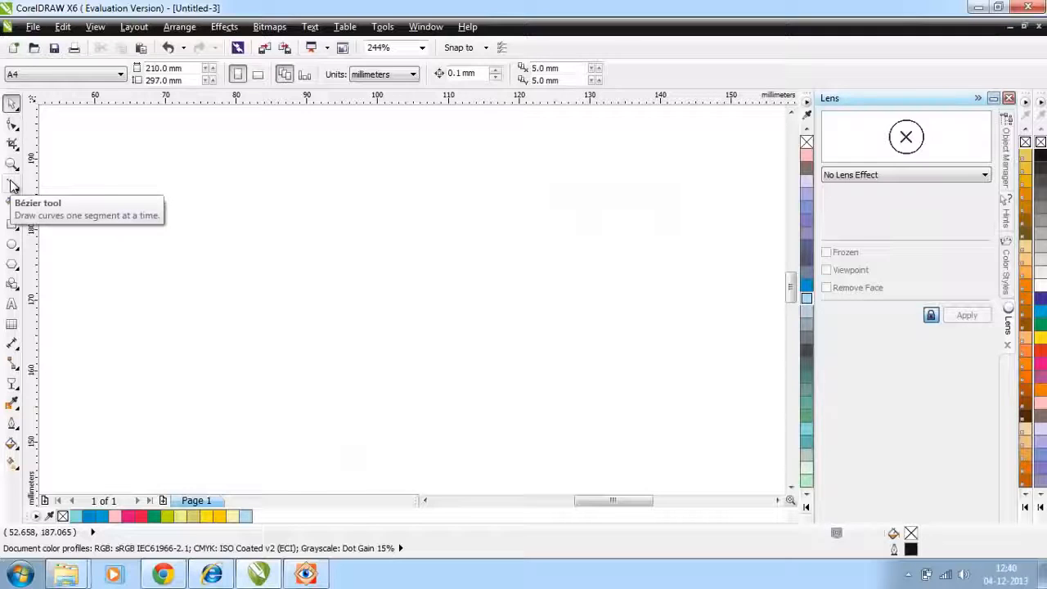
left_click(13, 184)
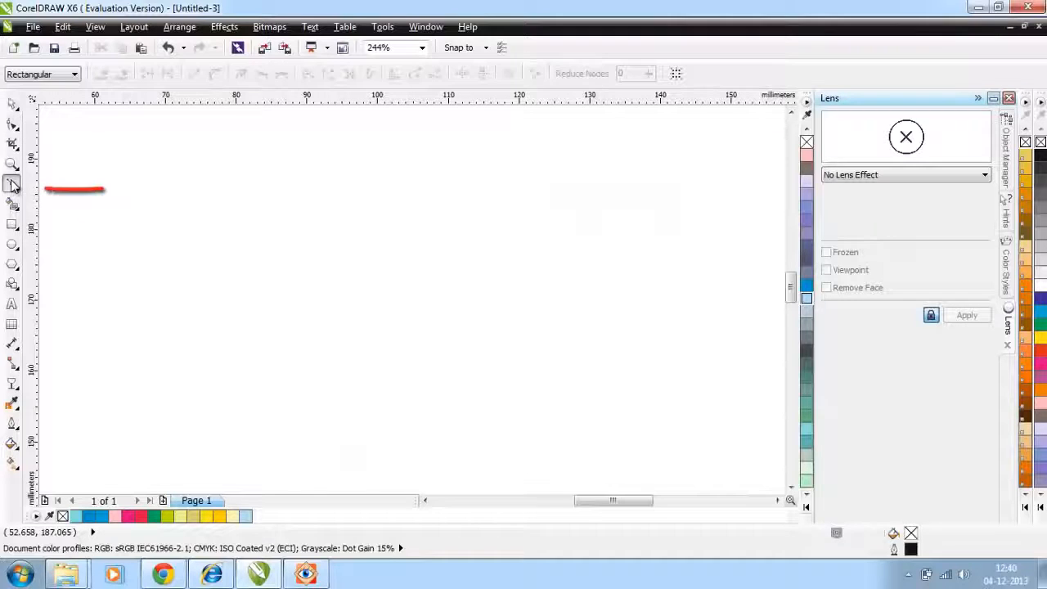
left_click(382, 471)
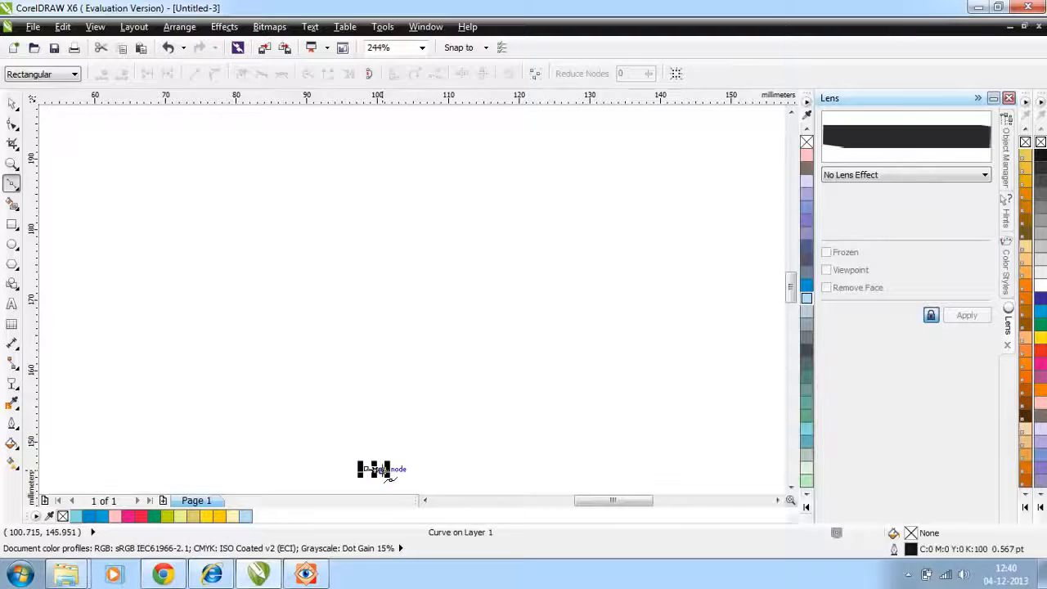
left_click(352, 137)
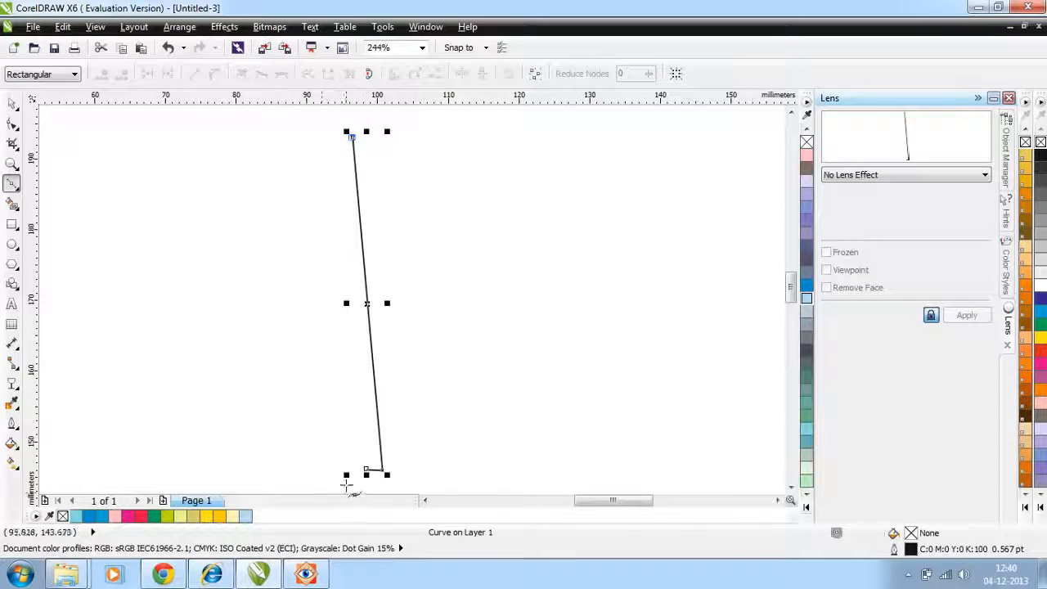
left_click(366, 469)
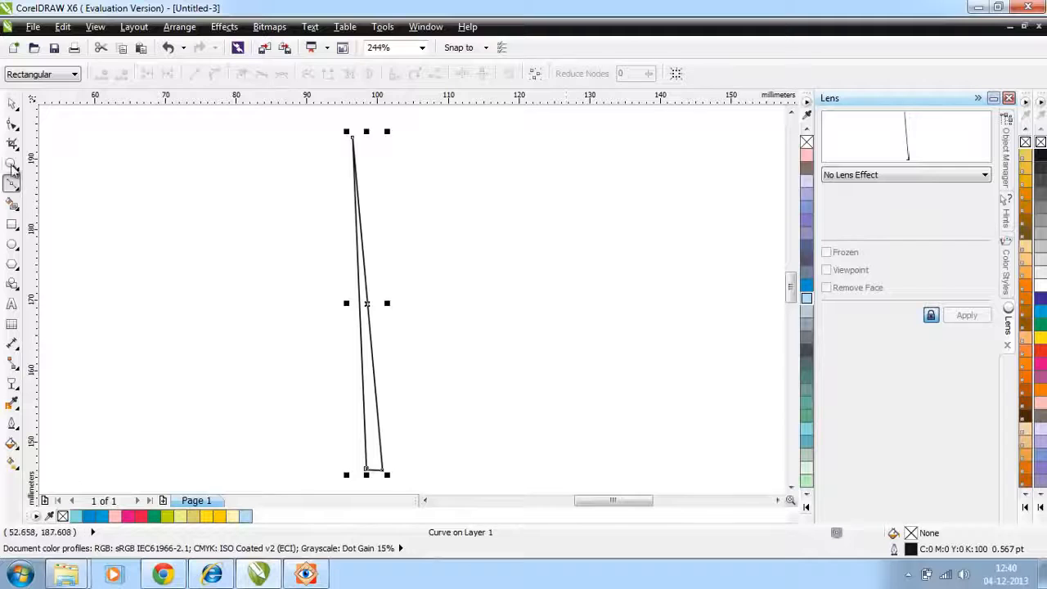
Convert the narrow triangle's left long side to a curve and bow it gently outward to the left.
left_click(12, 123)
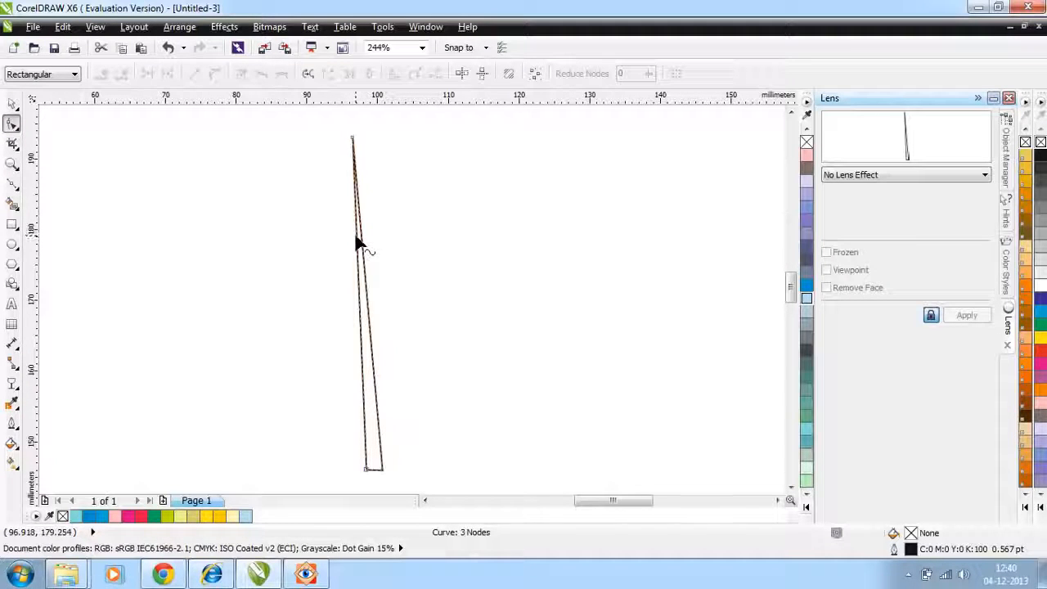
right_click(357, 242)
left_click(395, 306)
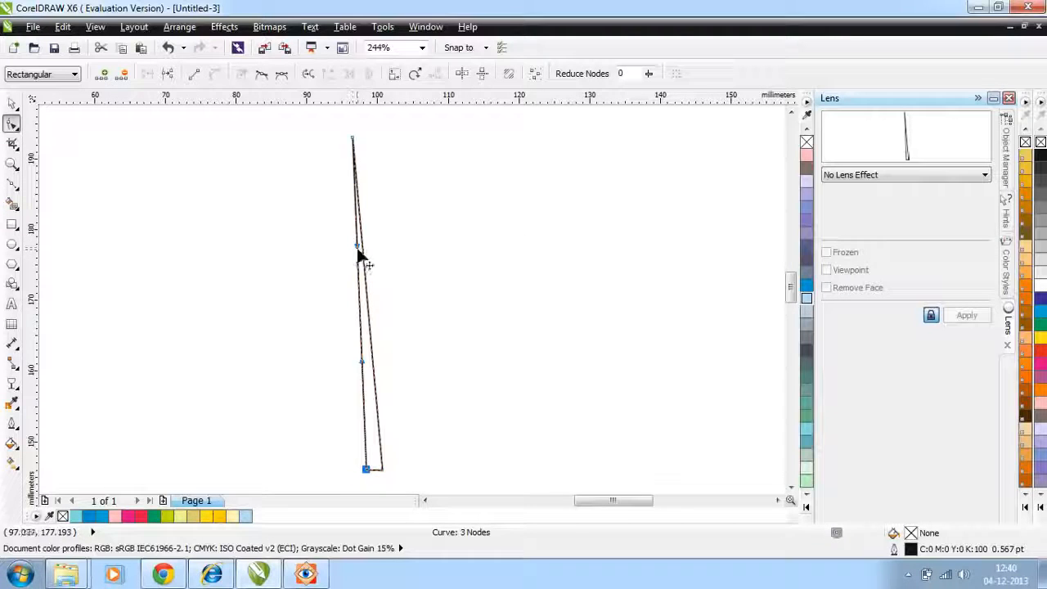
left_click_drag(357, 250, 351, 364)
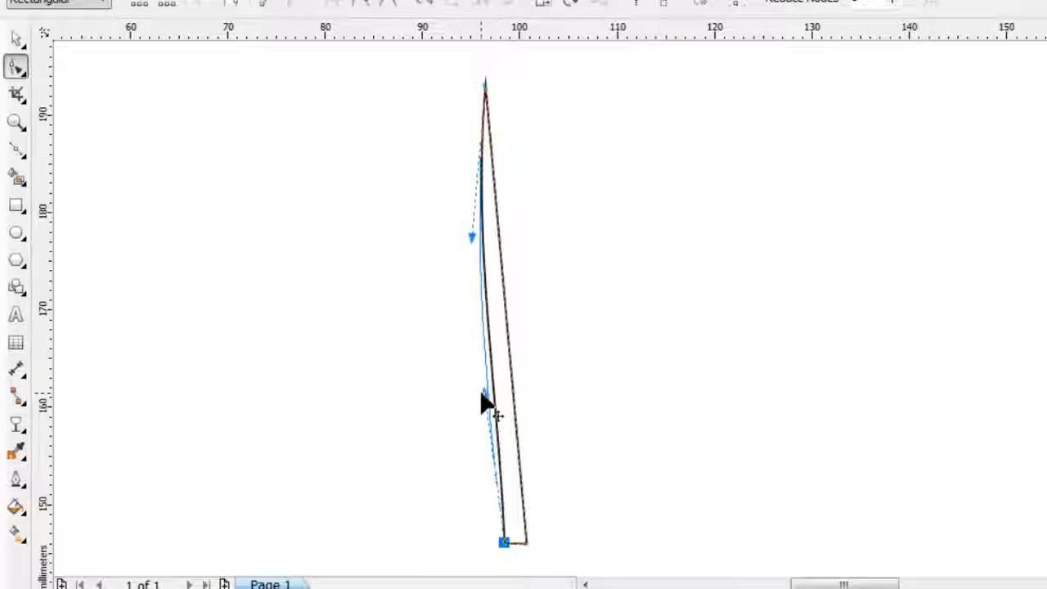
left_click_drag(483, 402, 484, 401)
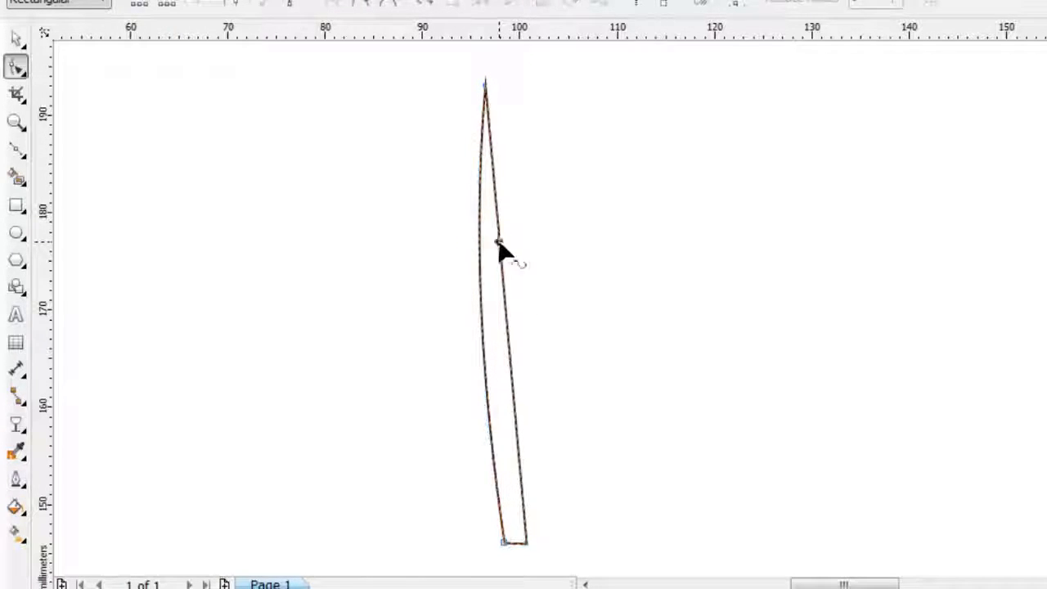
Convert the triangle's right long side to a curve, bend it parallel to the left one, and colour the shape light blue.
right_click(501, 248)
left_click(560, 332)
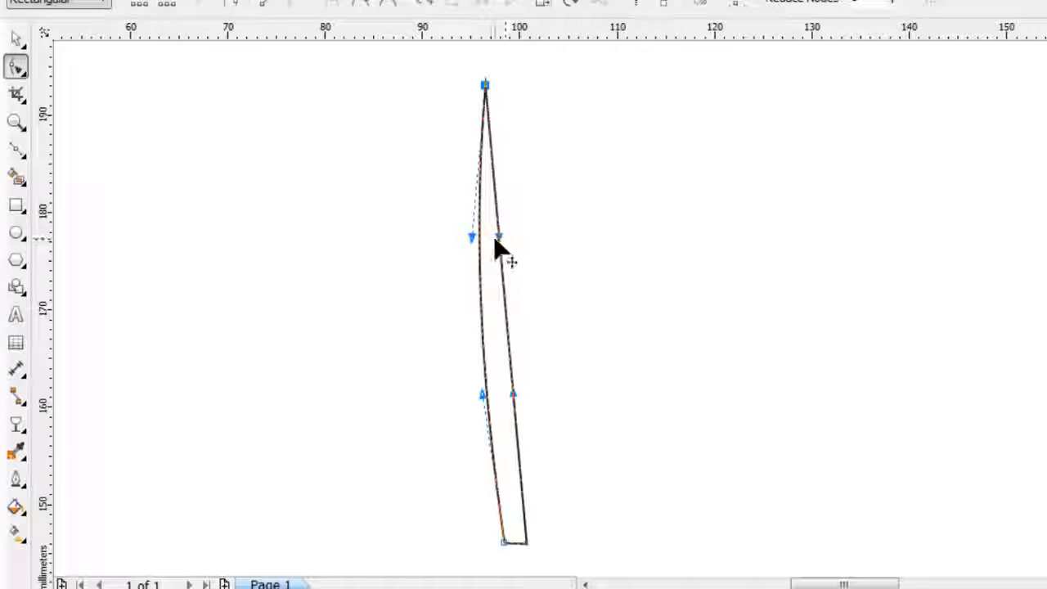
left_click_drag(494, 239, 469, 255)
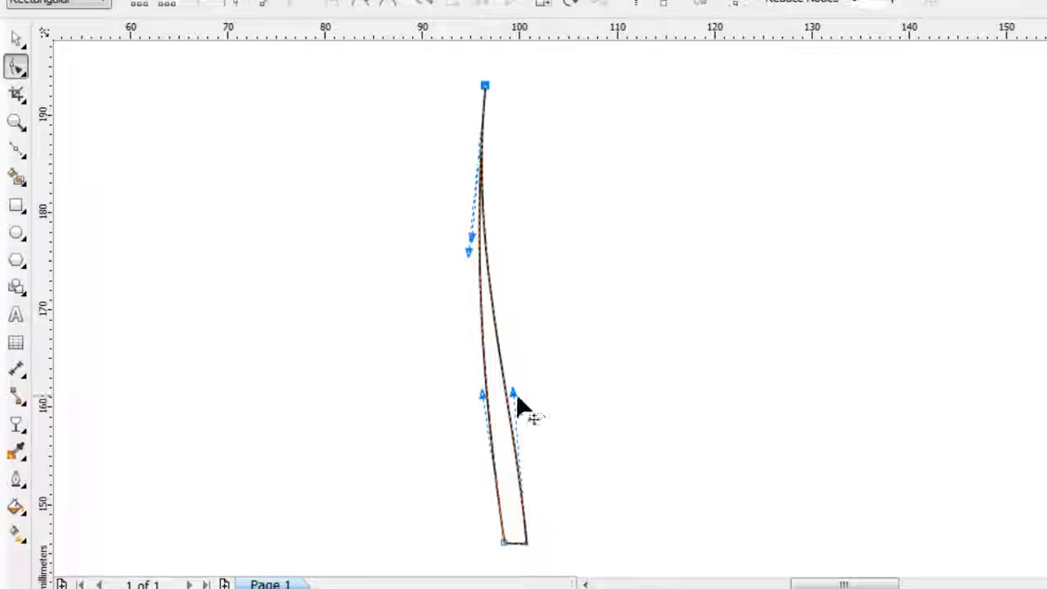
left_click_drag(514, 394, 488, 413)
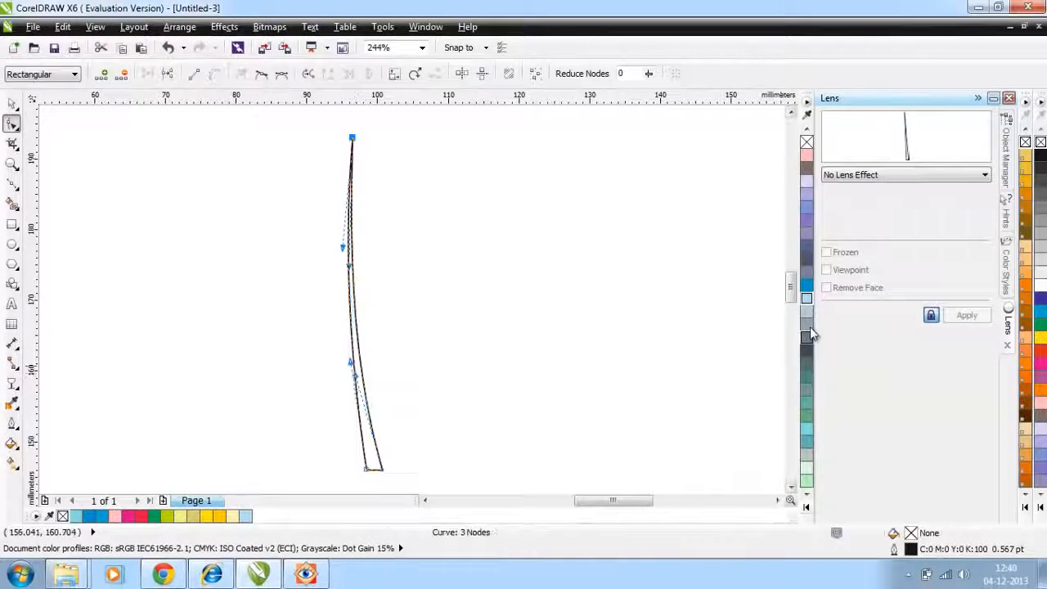
left_click(807, 299)
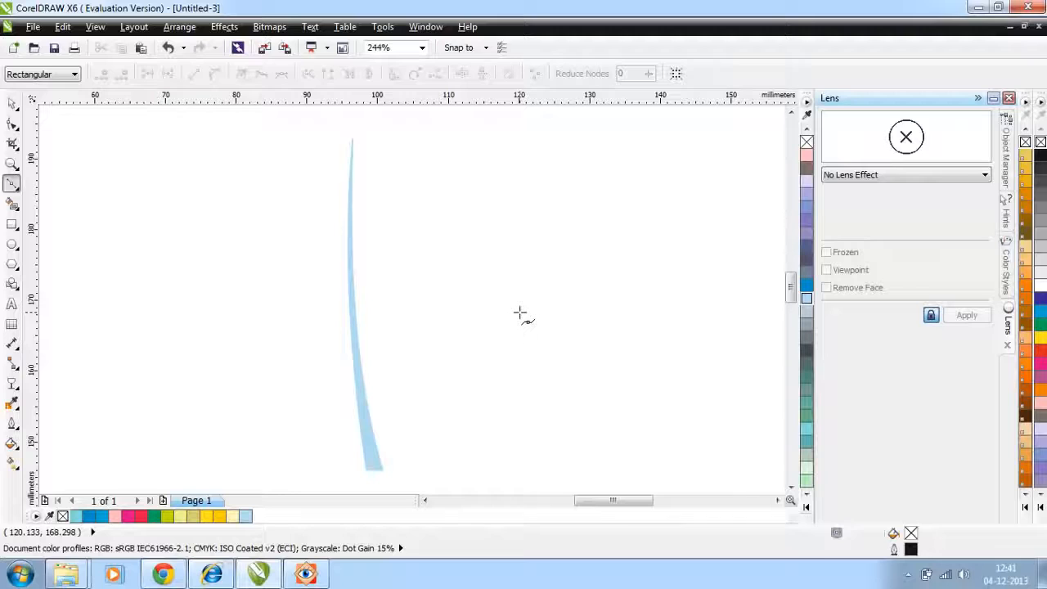
Draw a shorter narrow triangle about 23 mm tall to the right of the blue vein and start shaping its left side.
left_click(518, 311)
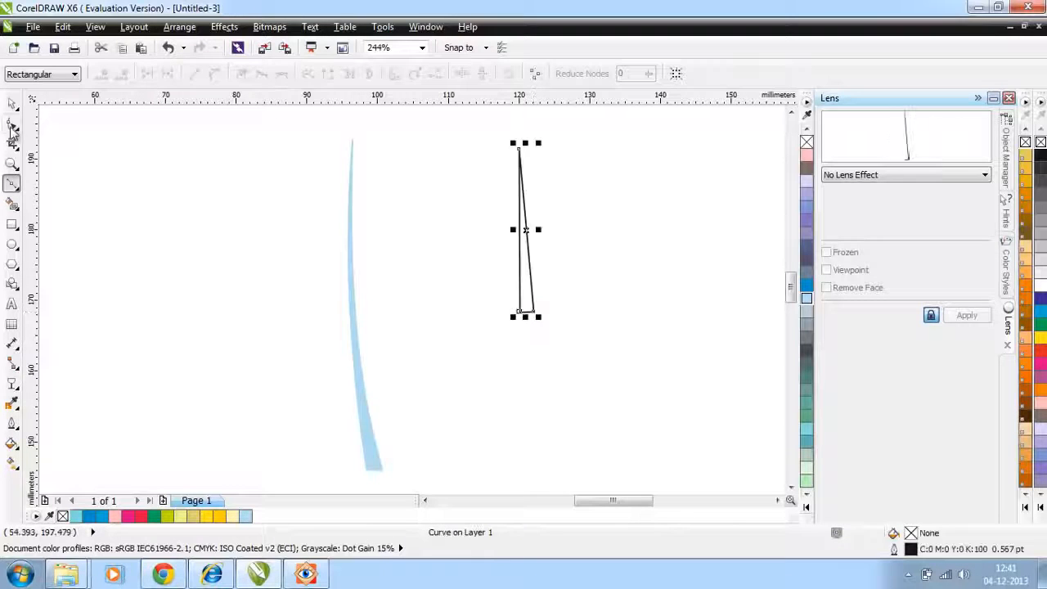
left_click(11, 125)
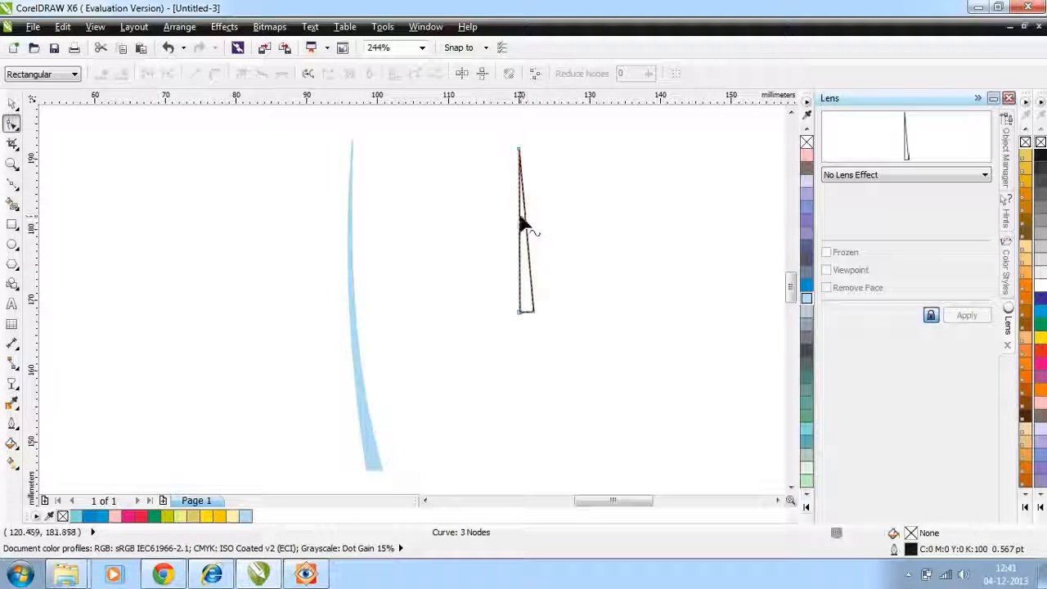
right_click(520, 217)
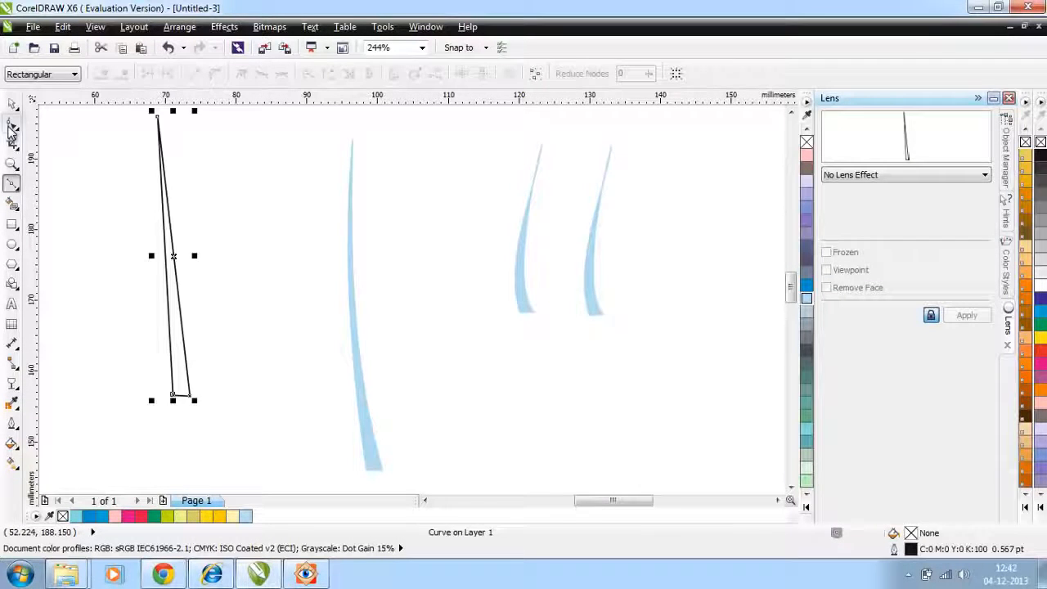
Convert the long sides of the narrow triangle left of the main vein to curves and move the resulting light-blue vein right.
left_click(11, 123)
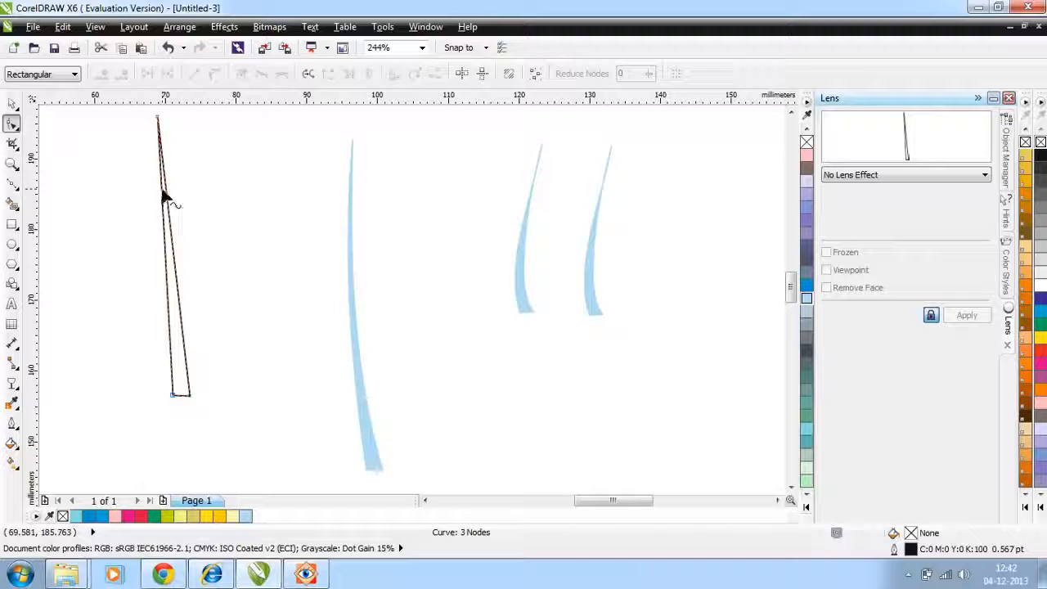
left_click(166, 197)
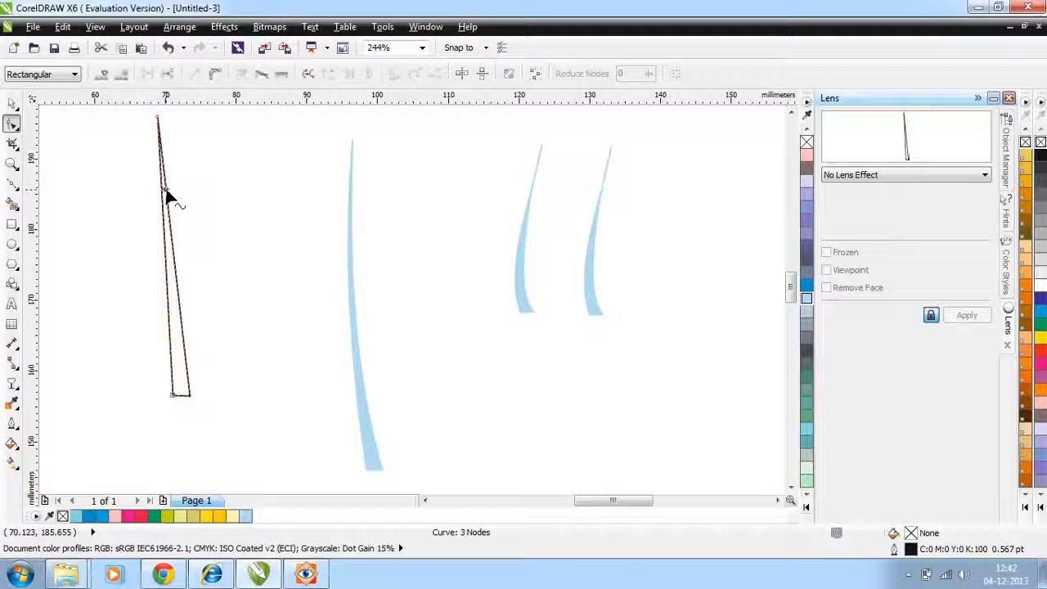
right_click(168, 199)
left_click(215, 257)
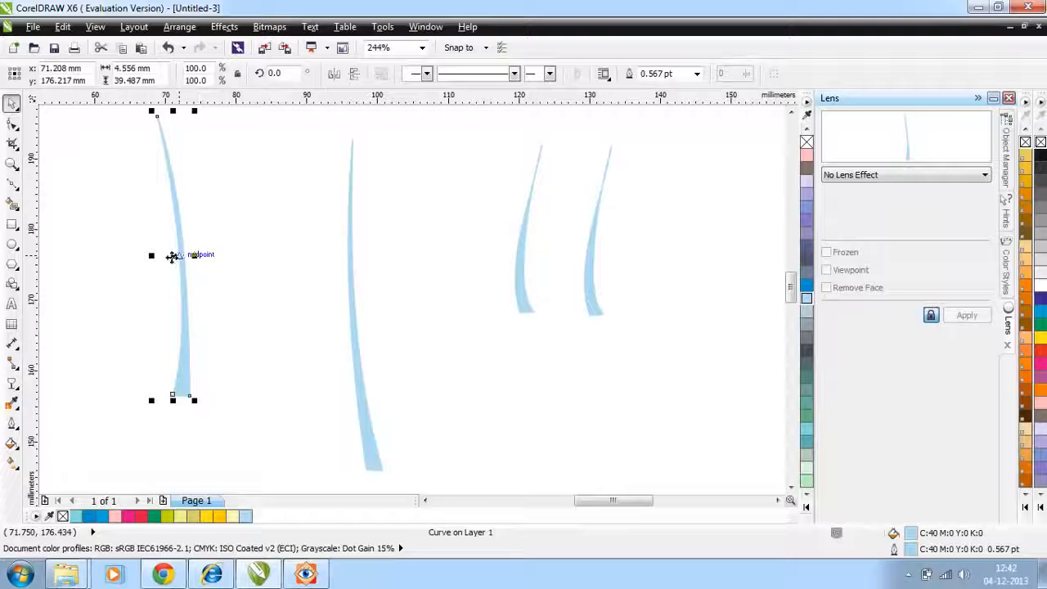
left_click_drag(171, 257, 220, 257)
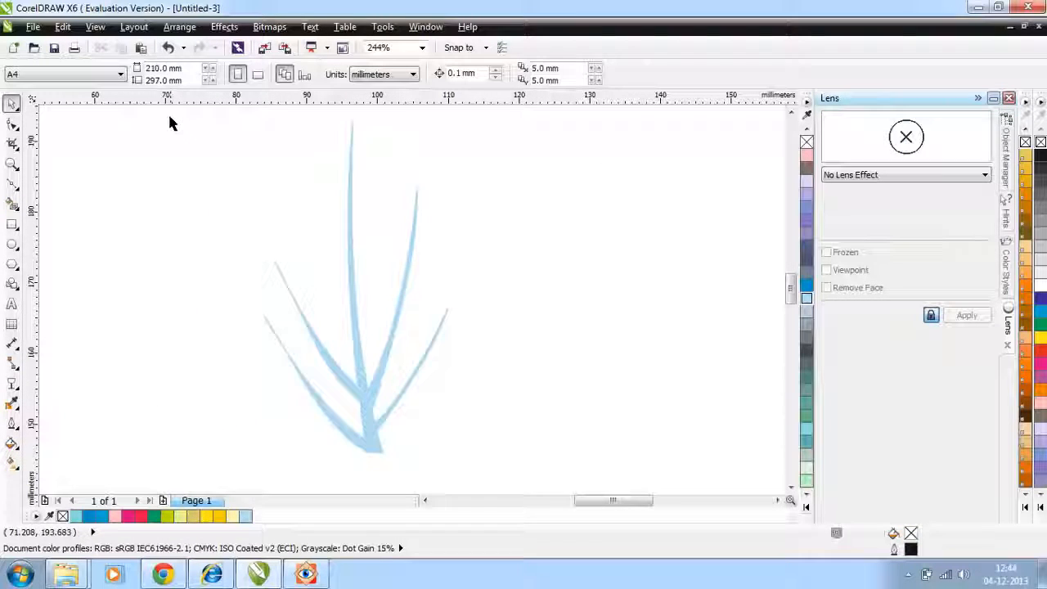
Group the five light-blue vein shapes and apply a vertical linear transparency that fades them toward the base.
left_click_drag(168, 112, 691, 483)
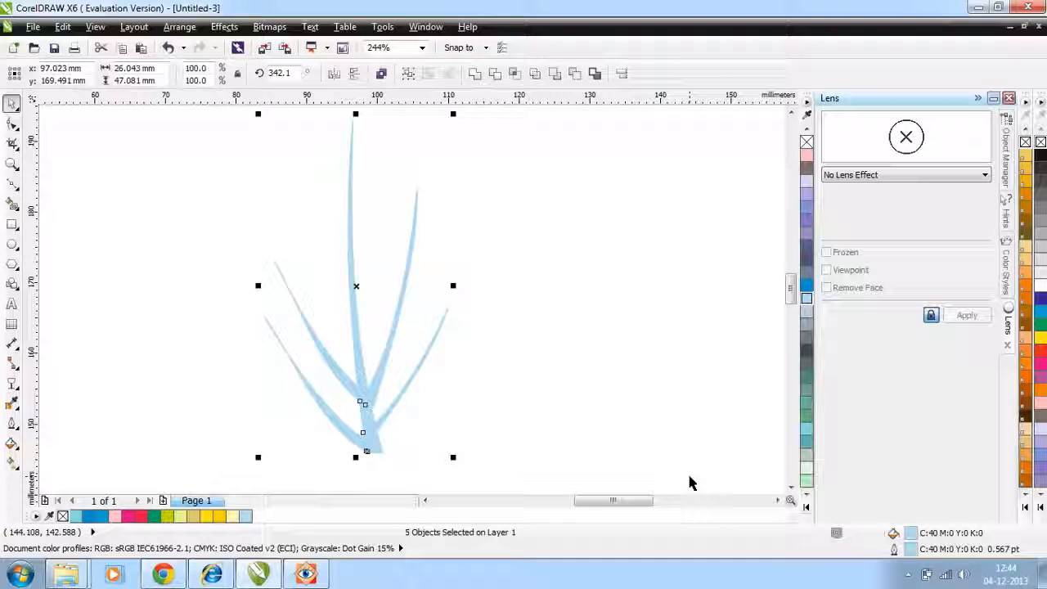
key("ctrl+g")
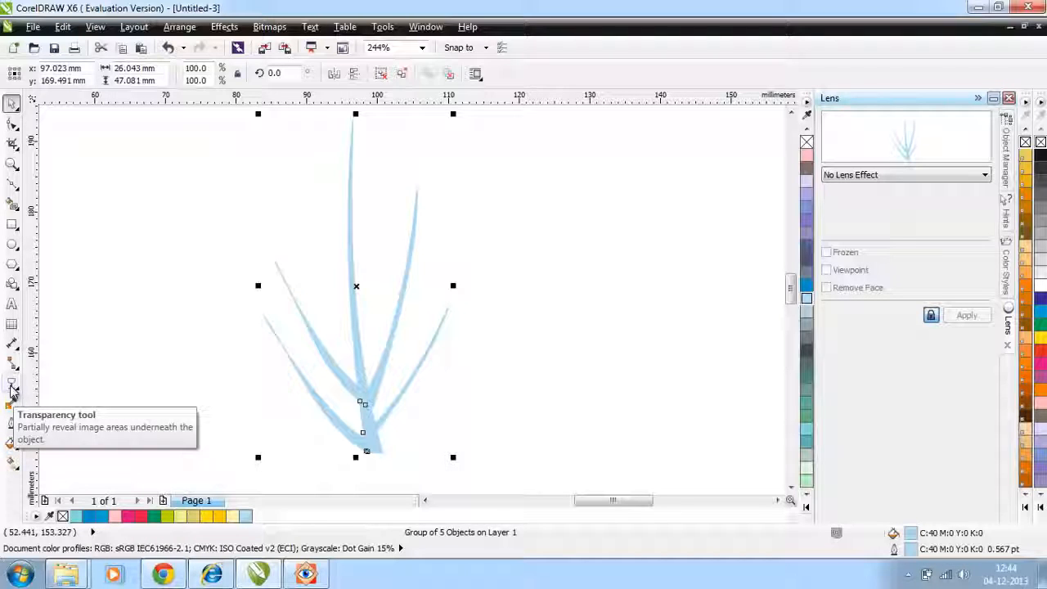
left_click(11, 386)
left_click_drag(332, 489, 325, 136)
key("space")
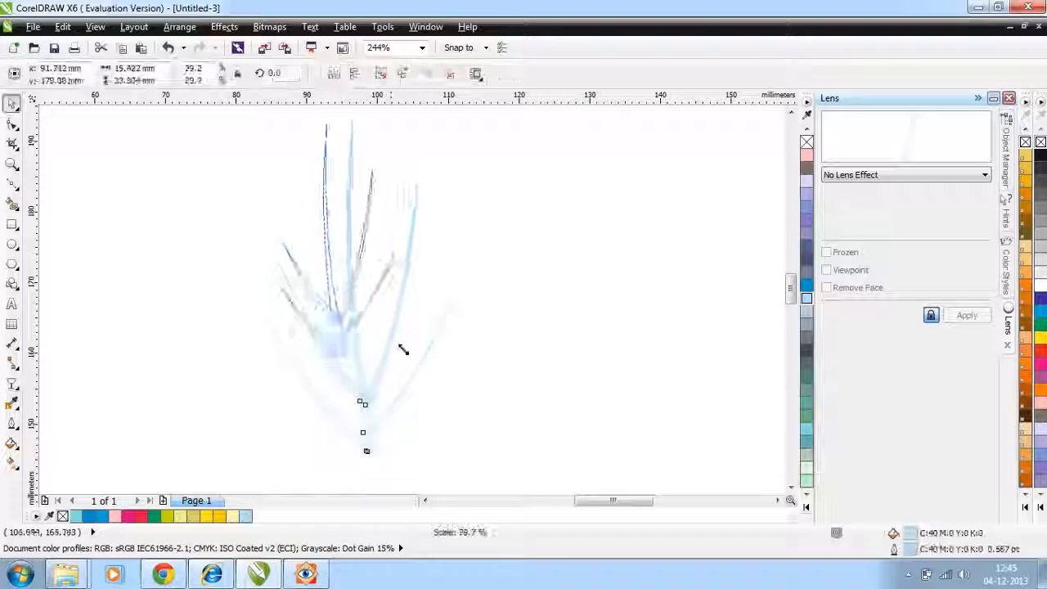
Scale the transparent vein group down proportionally and reposition the flame artwork beside it.
left_click_drag(402, 350, 372, 309)
left_click(527, 425)
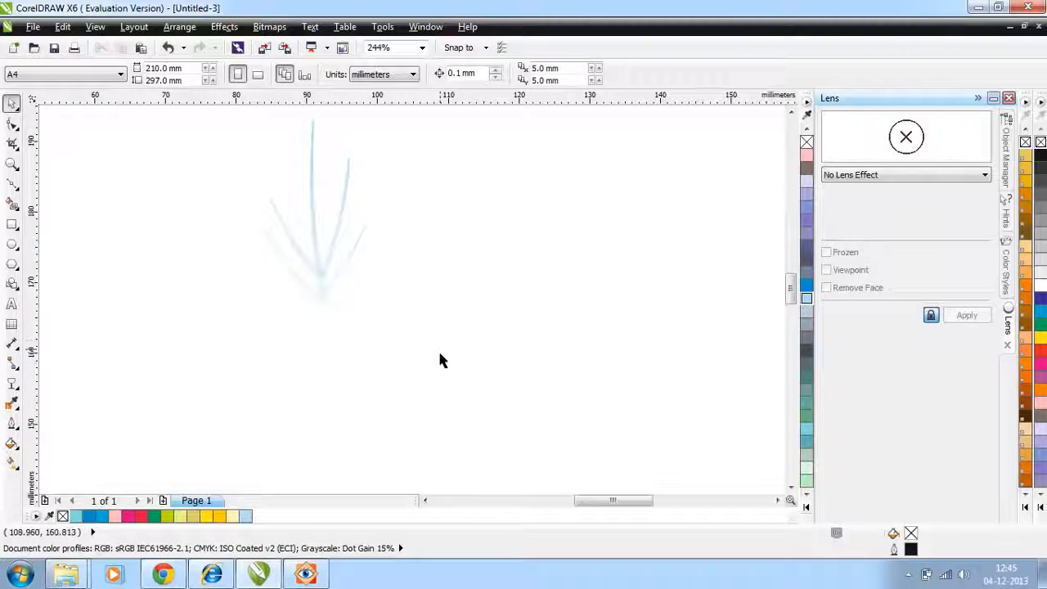
scroll(439, 360, "down", 3)
left_click_drag(97, 480, 410, 231)
left_click_drag(439, 276, 496, 392)
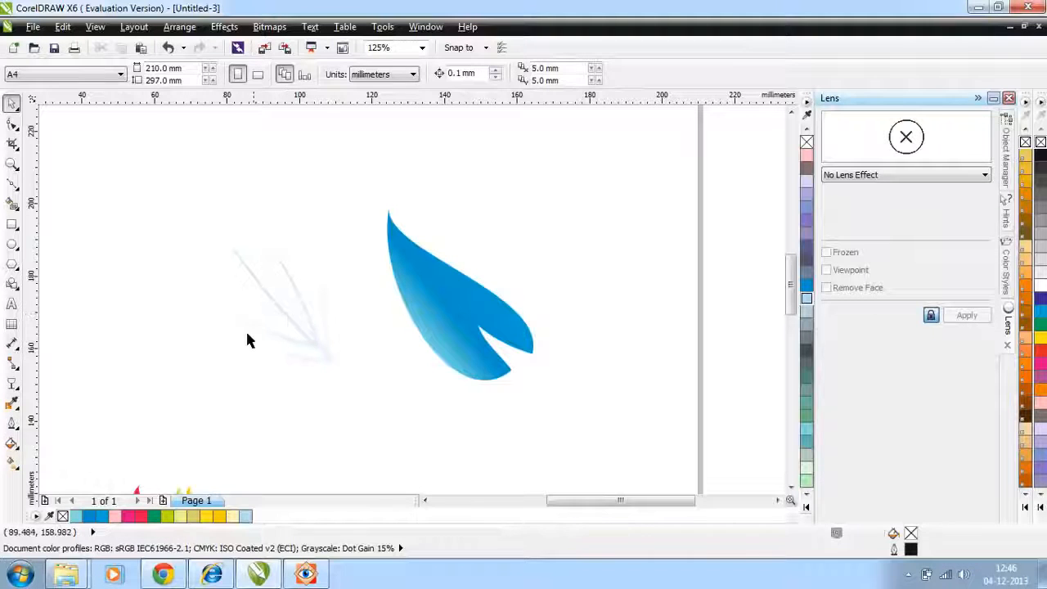
Place the transparent vein group inside the large blue flame as a PowerClip.
left_click(310, 342)
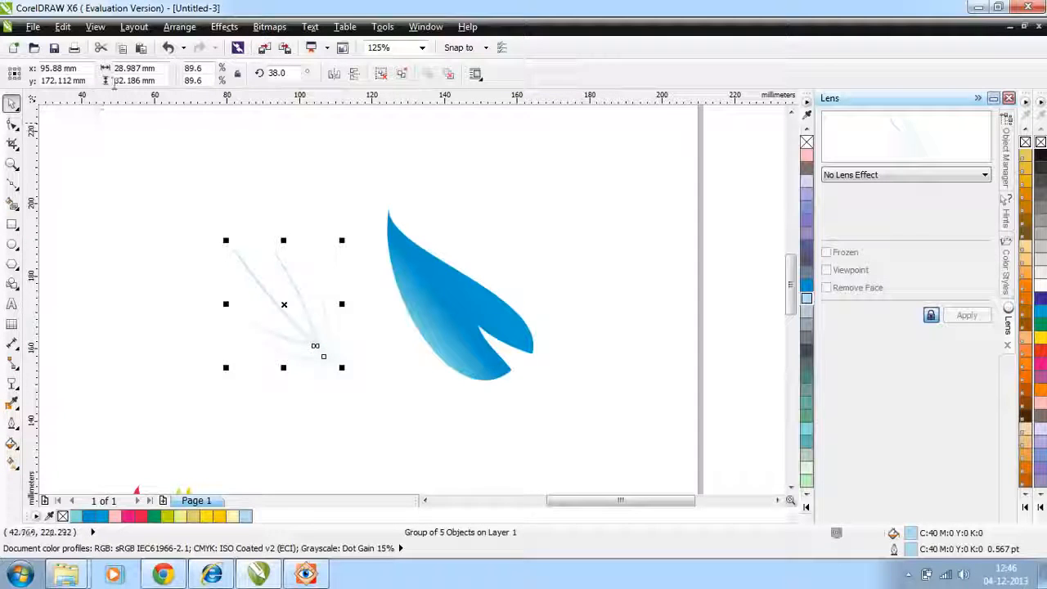
left_click(224, 26)
mouse_move(249, 244)
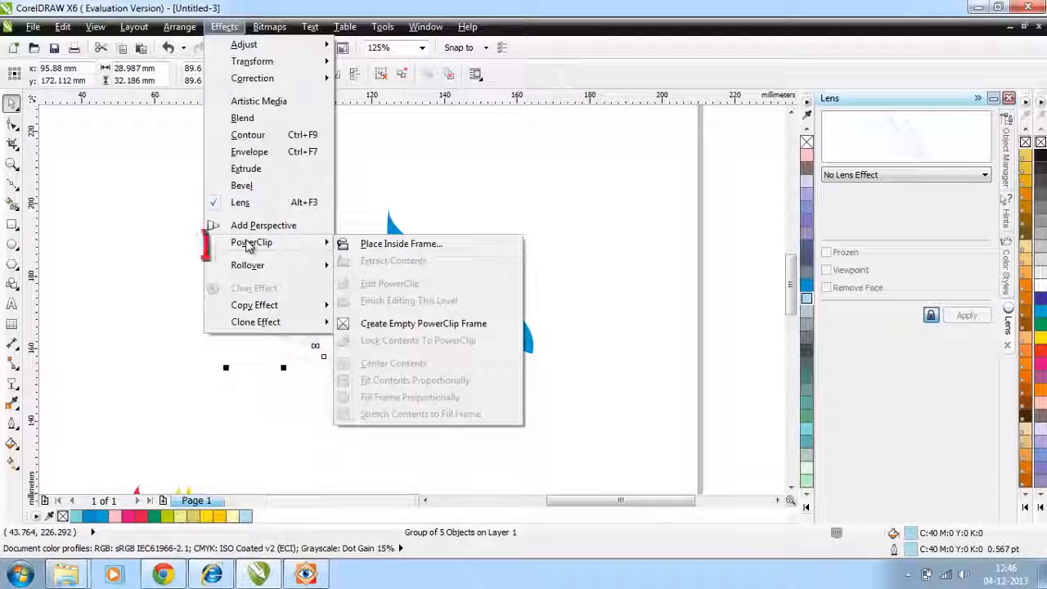
left_click(383, 243)
left_click(433, 305)
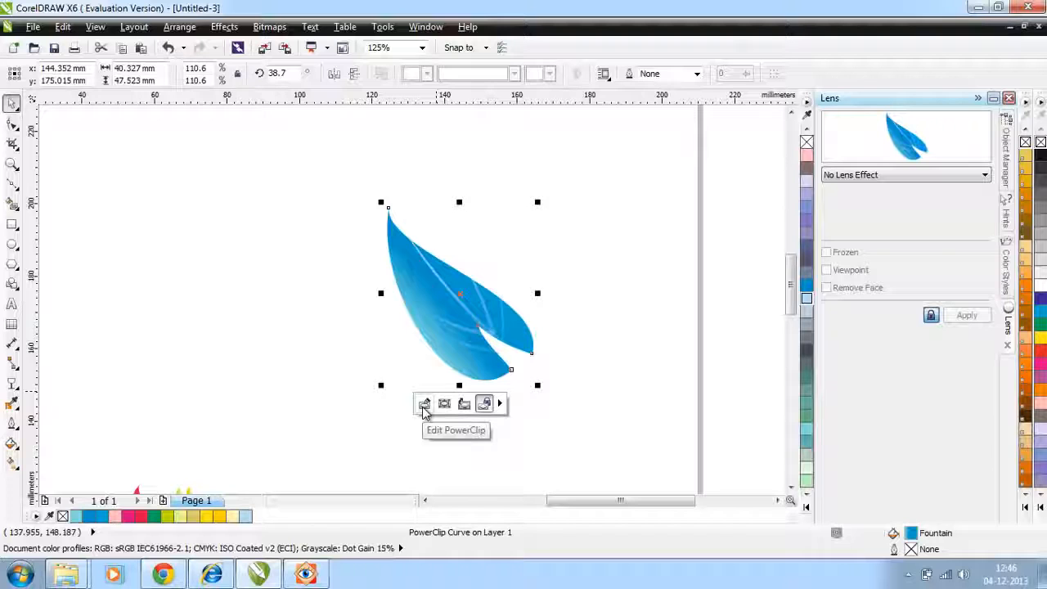
Edit the blue leaf's PowerClip to shift the veins up and left toward its tip, then finish editing and deselect it.
left_click(425, 405)
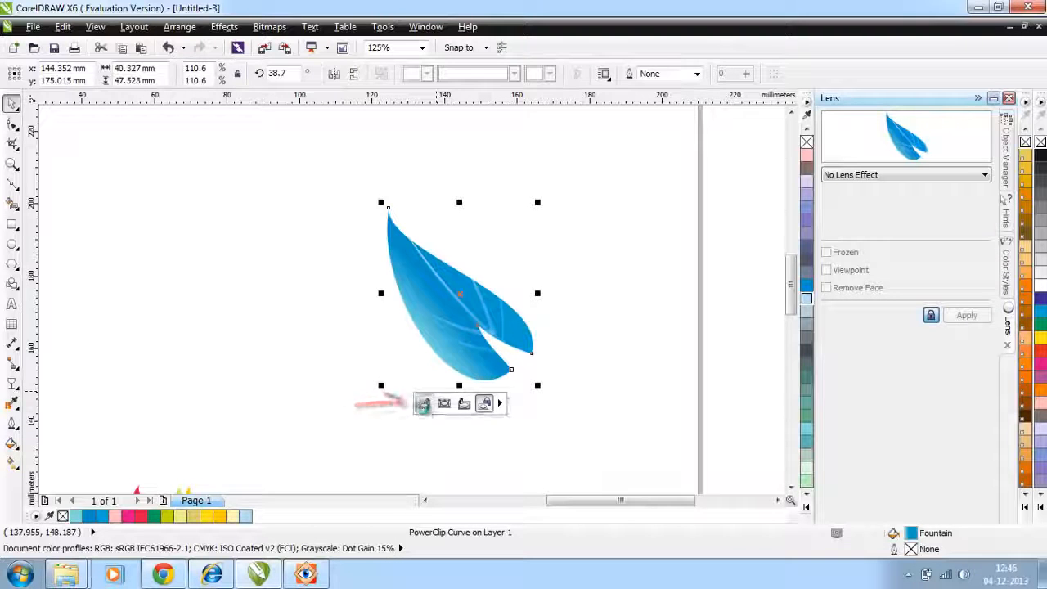
left_click(467, 314)
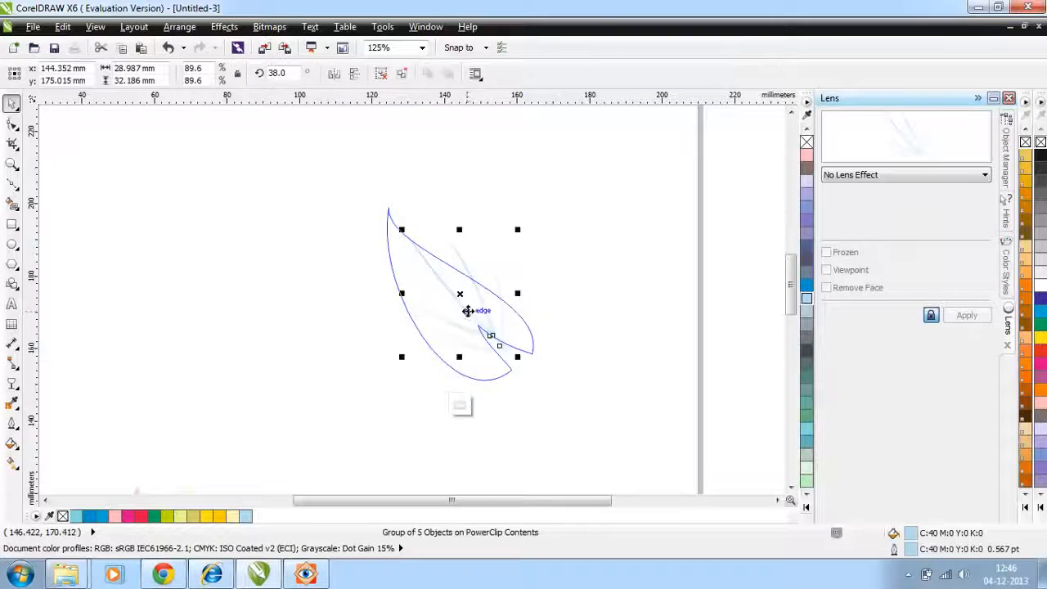
left_click(461, 406)
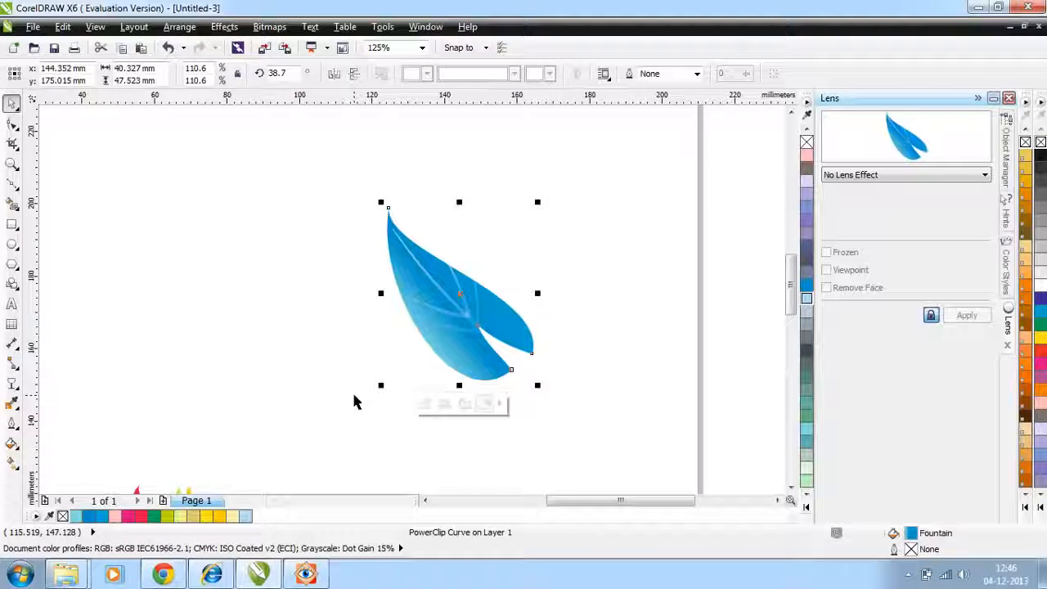
left_click(282, 376)
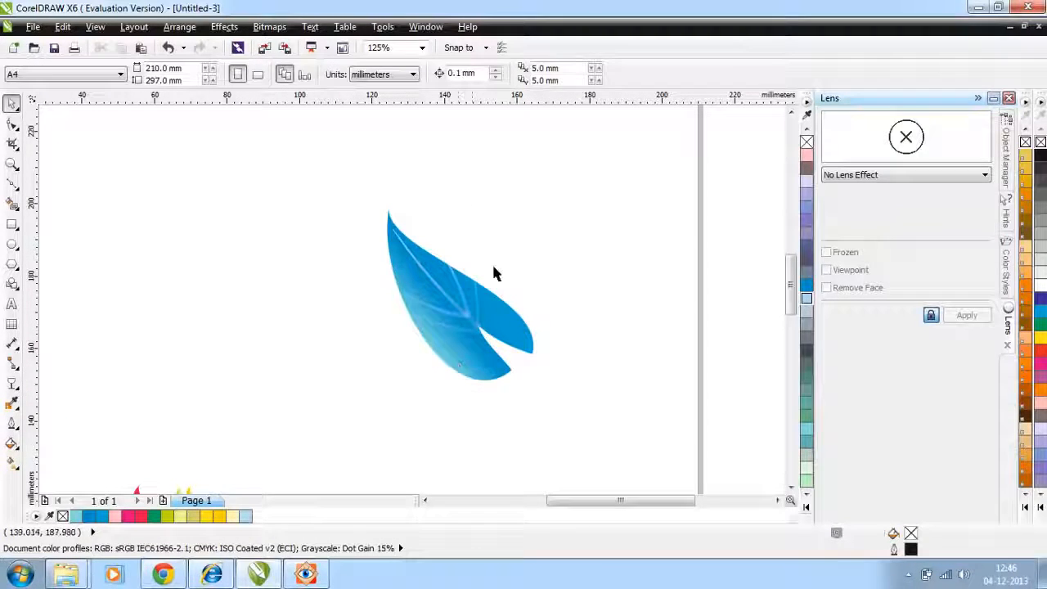
Move the small blue leaf down and right into the open page area and enlarge it proportionally toward its tip.
left_click_drag(338, 201, 577, 409)
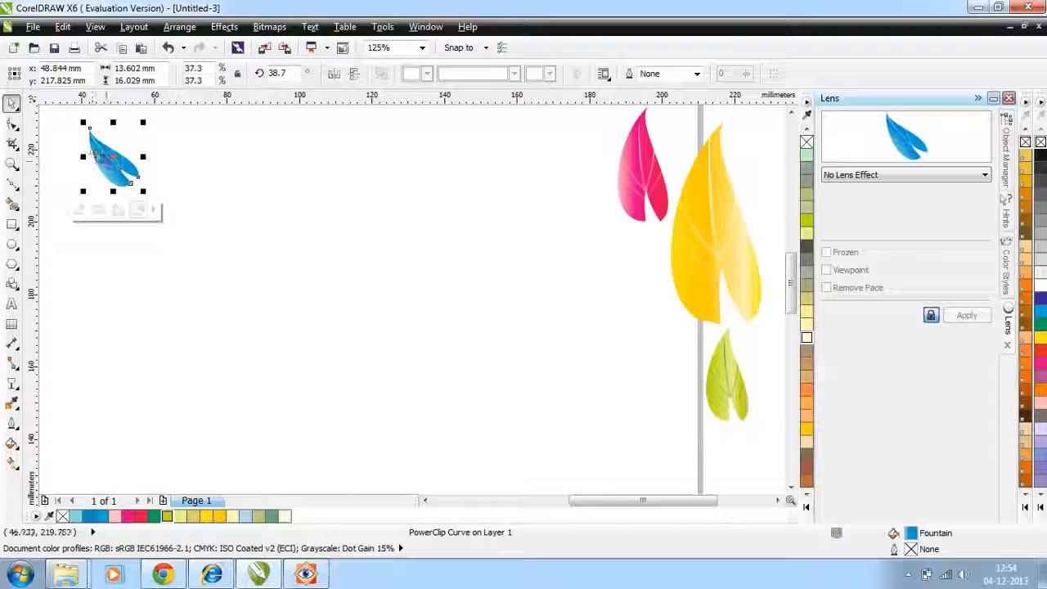
left_click_drag(131, 188, 241, 336)
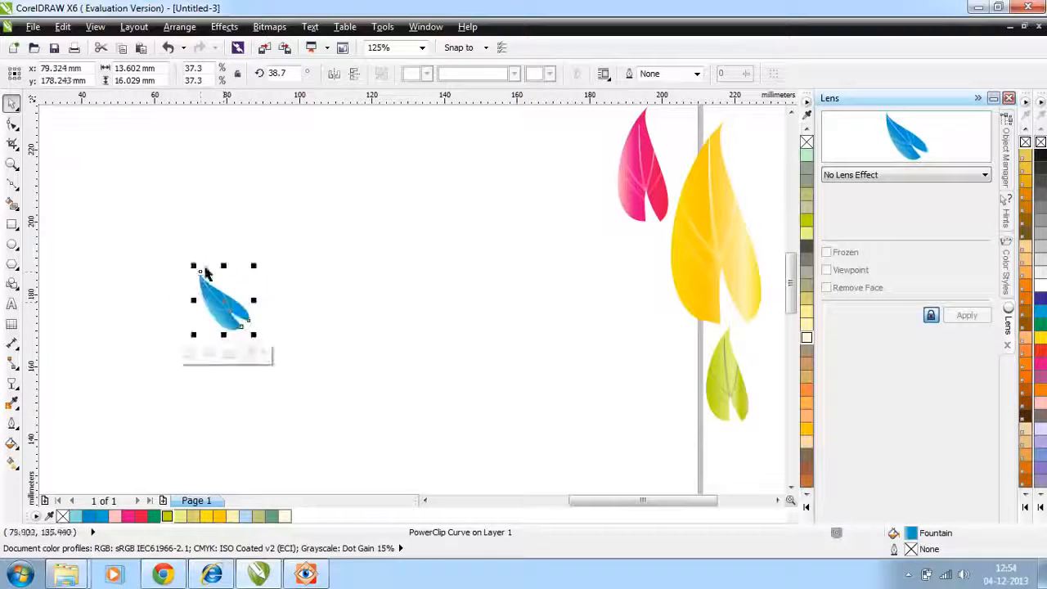
left_click_drag(194, 266, 157, 180)
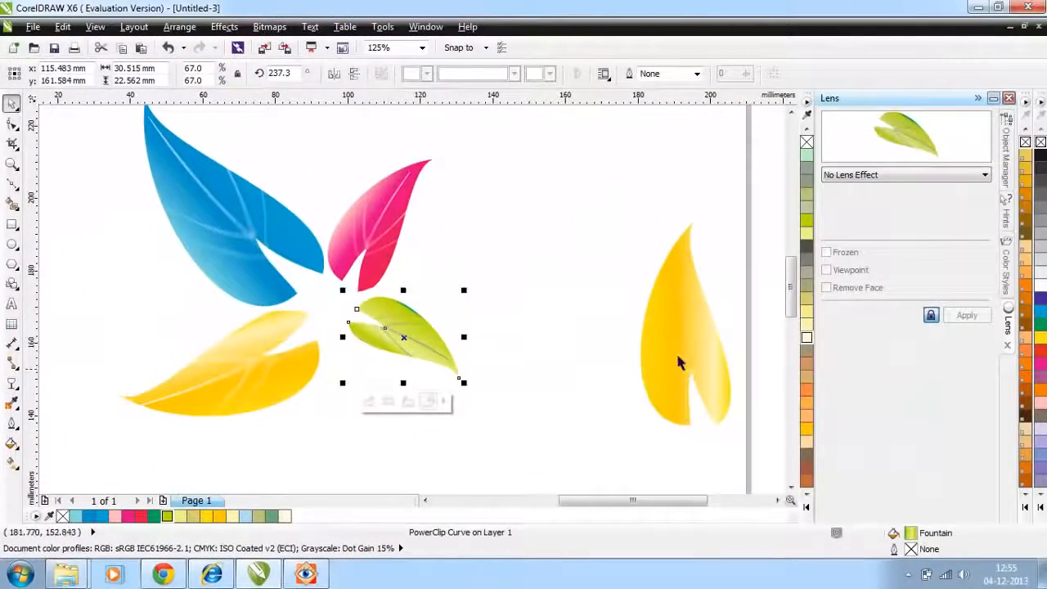
Place a smaller, rotated copy of the green leaf between the large blue and pink leaves and enlarge it to about 13 by 32 mm.
left_click_drag(677, 362, 612, 496)
left_click(428, 264)
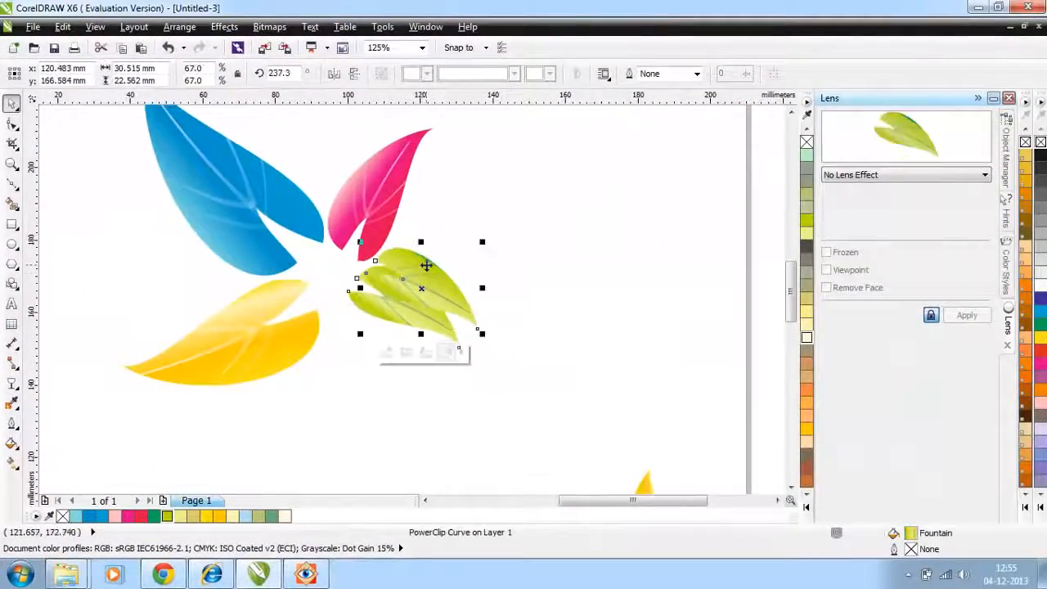
left_click_drag(421, 289, 583, 285)
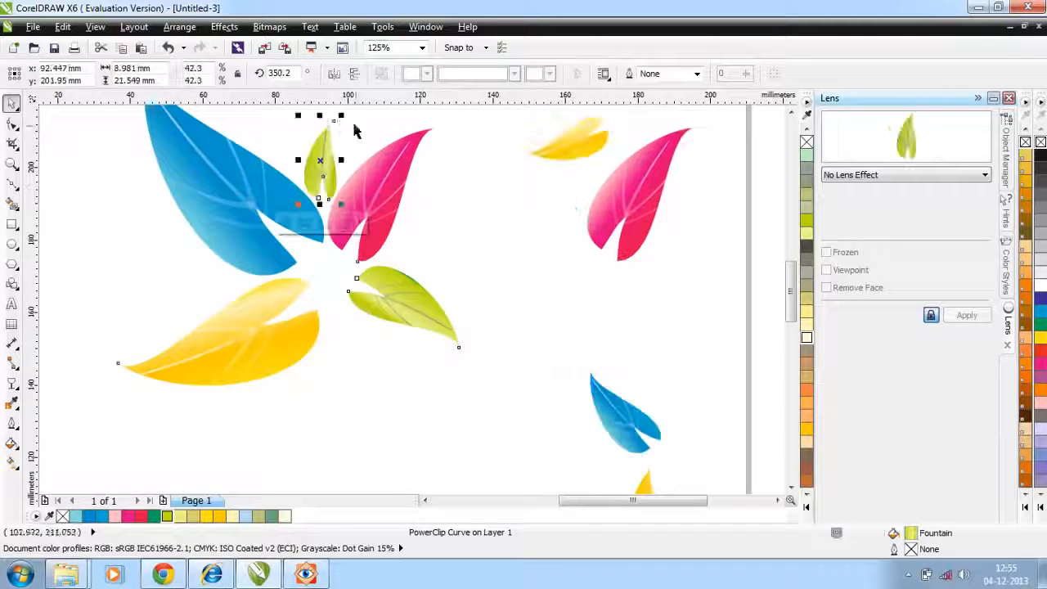
left_click_drag(338, 112, 371, 101)
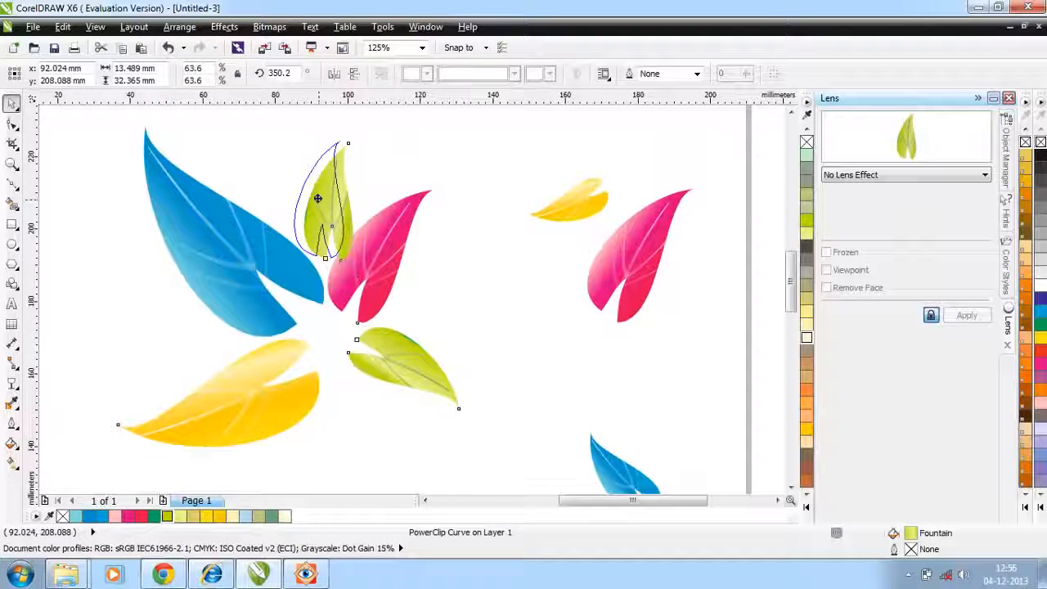
left_click_drag(327, 222, 319, 194)
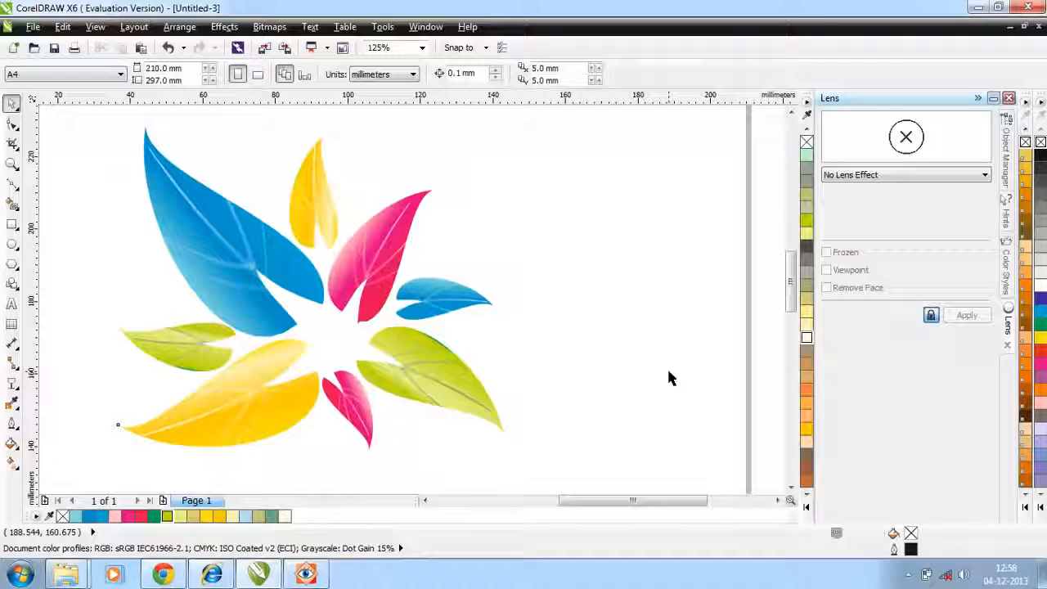
Group the eight arranged leaves into one object and scale the group down to about 52%.
left_click(306, 574)
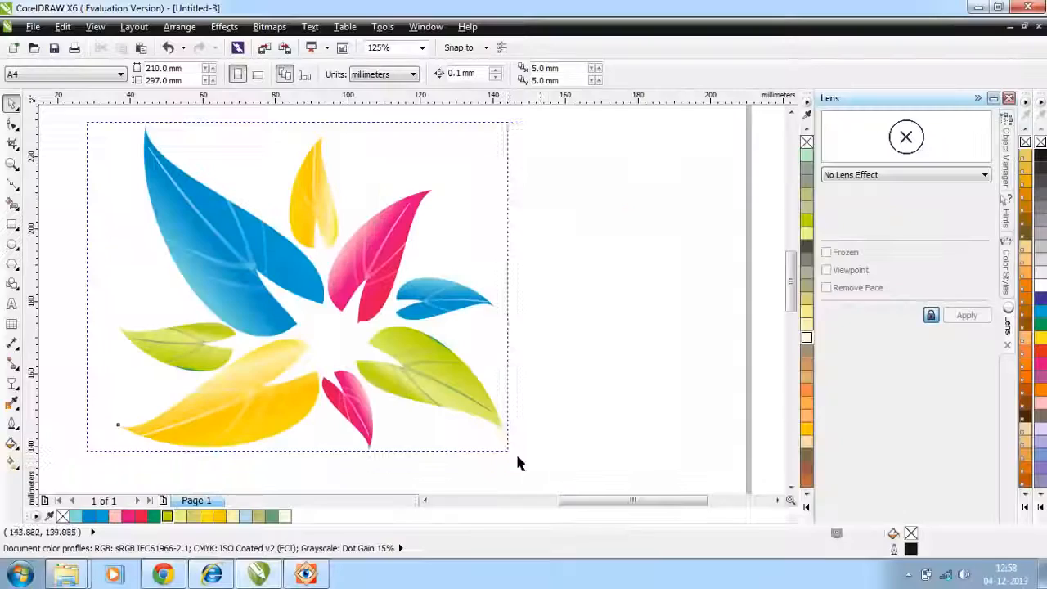
left_click_drag(515, 451, 540, 461)
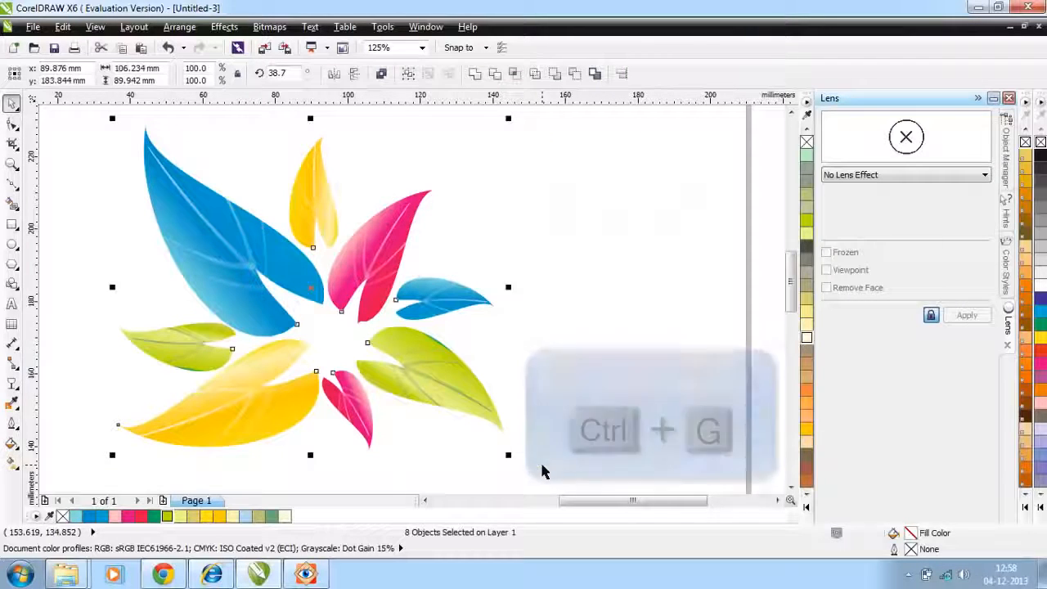
key("ctrl+g")
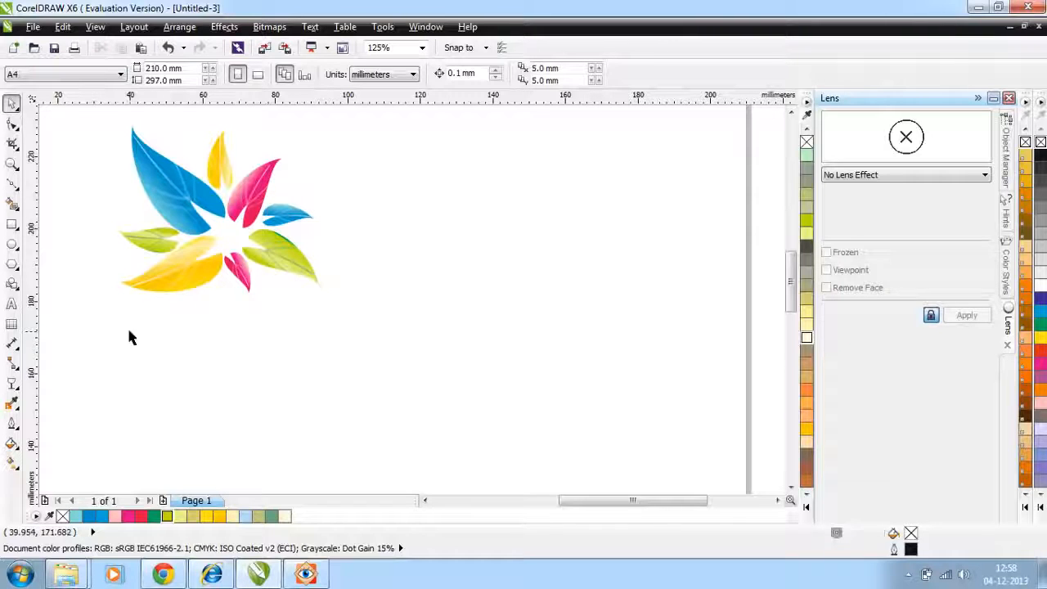
Draw a loose cluster of circles in varied sizes in the empty page area beside the leaves.
left_click(12, 243)
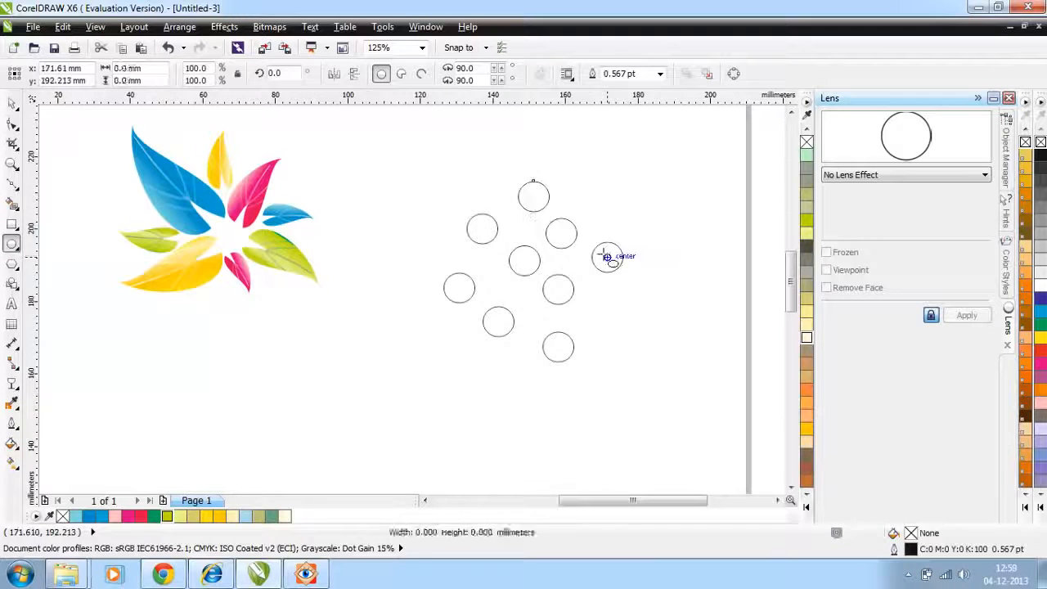
mouse_move(607, 256)
left_mouse_down()
mouse_move(627, 237)
mouse_move(600, 264)
left_mouse_up()
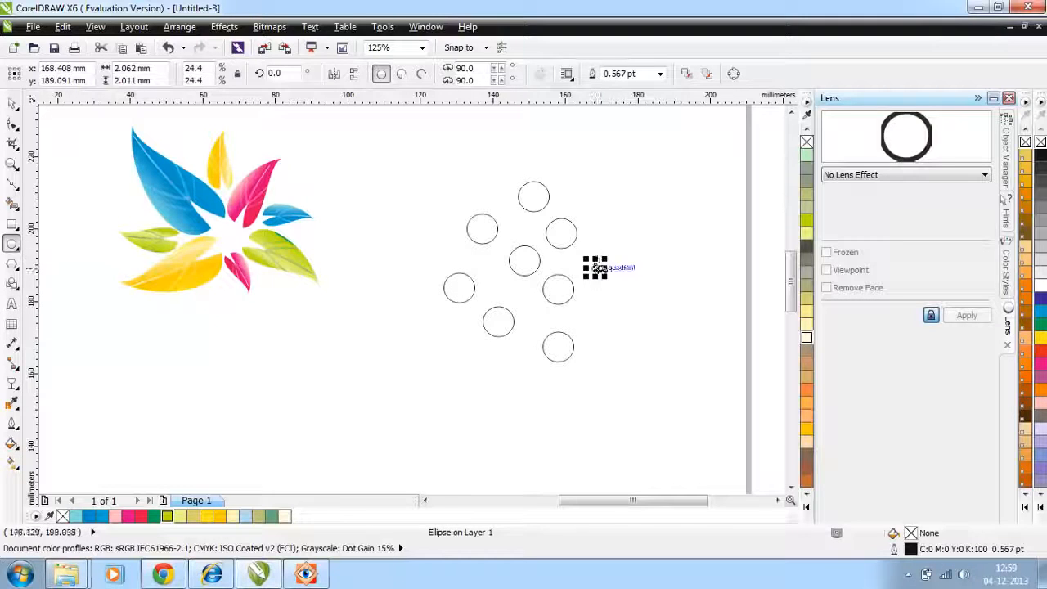
left_click_drag(516, 210, 576, 158)
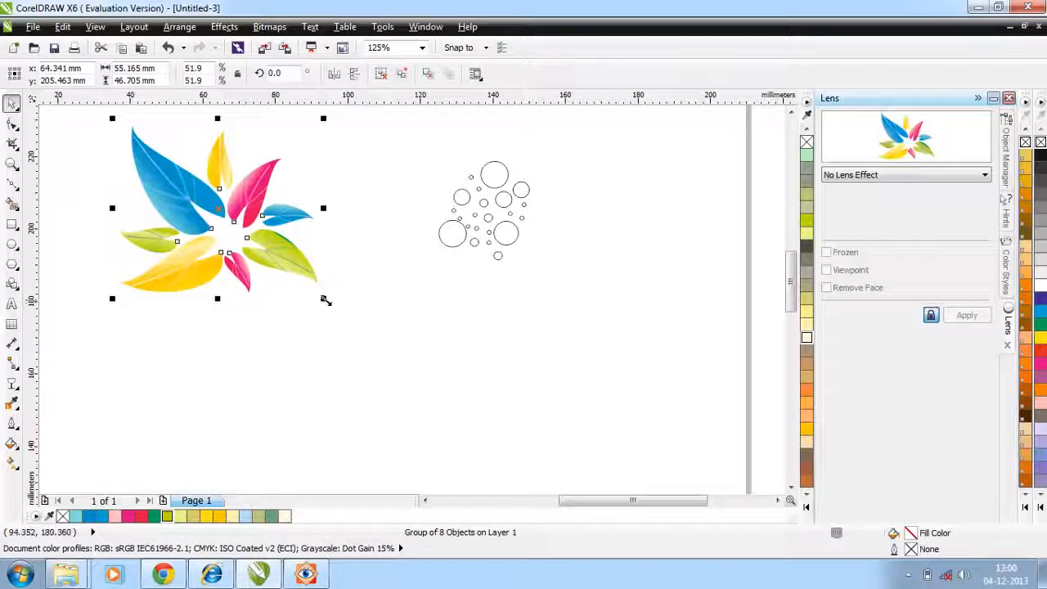
Enlarge the grouped leaves proportionally and move the cluster of circles over their centre.
left_click_drag(324, 298, 482, 399)
left_click(483, 215)
left_click_drag(479, 207, 269, 308)
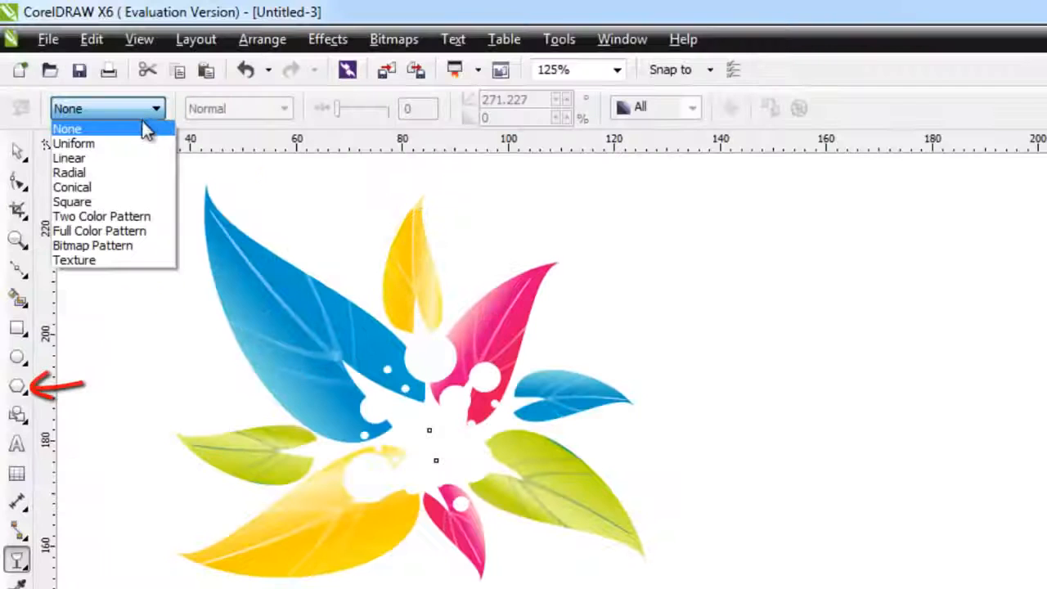
Apply a Radial transparency to the white circles over the leaves to turn them into bubbles.
left_click(11, 383)
left_click(107, 74)
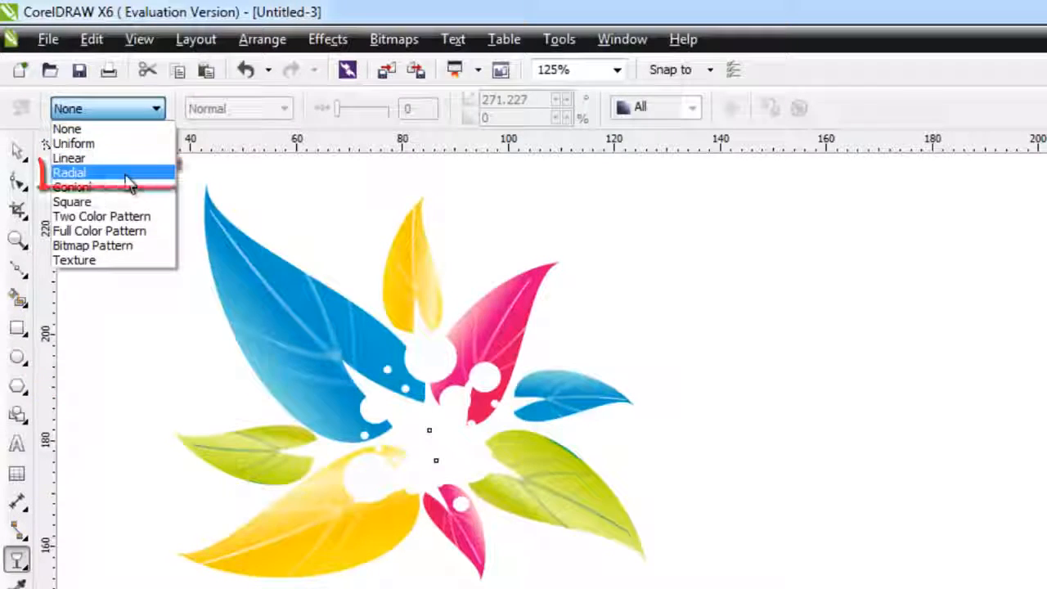
left_click(128, 178)
key("space")
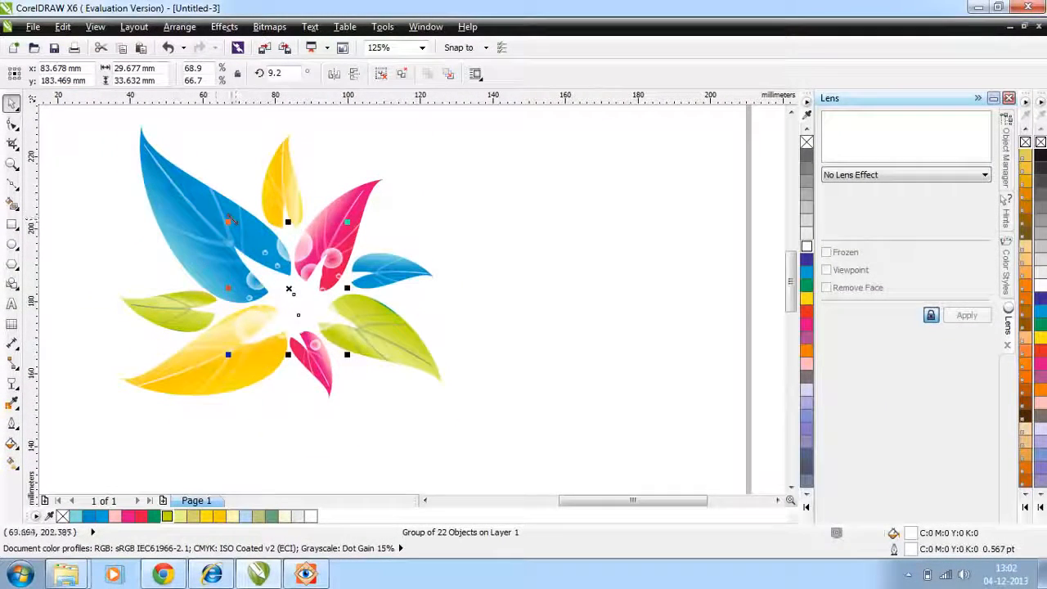
Check the reference logo image and draw a spiky explosion banner shape about 22 by 23 mm beside the leaves.
left_click(307, 573)
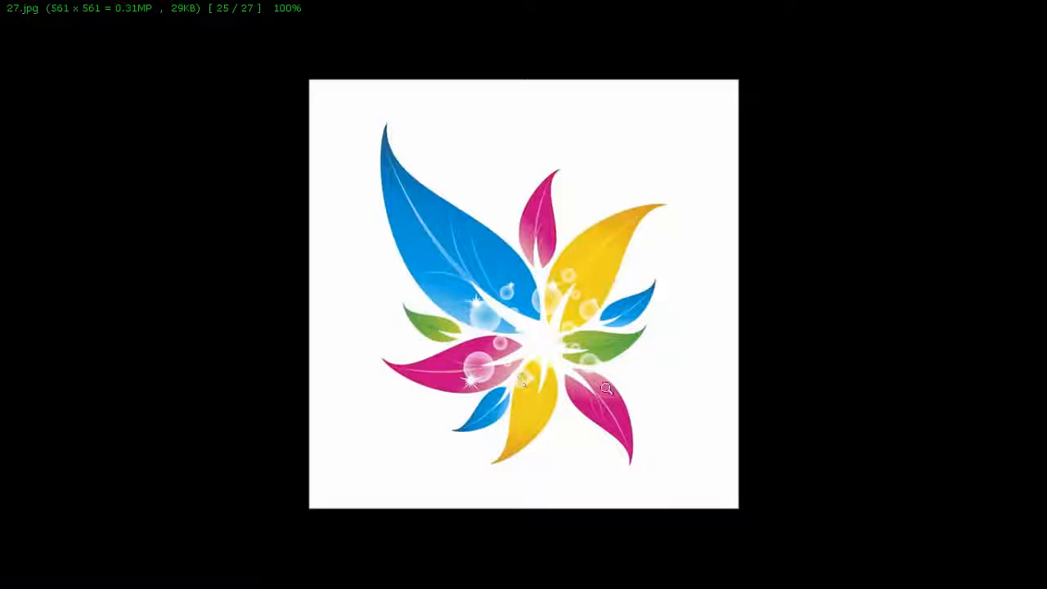
key("Escape")
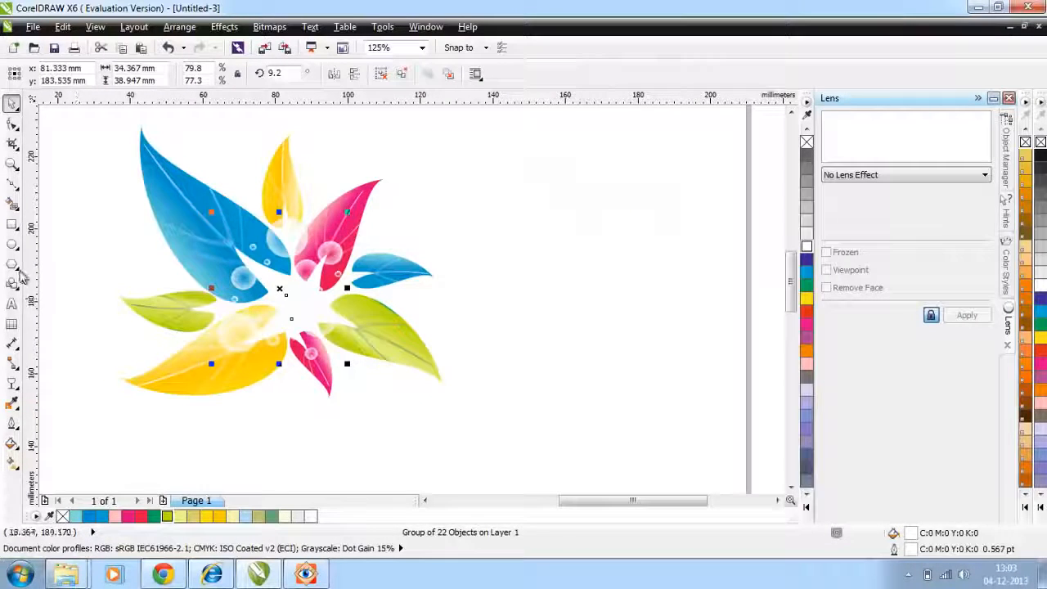
left_click(17, 288)
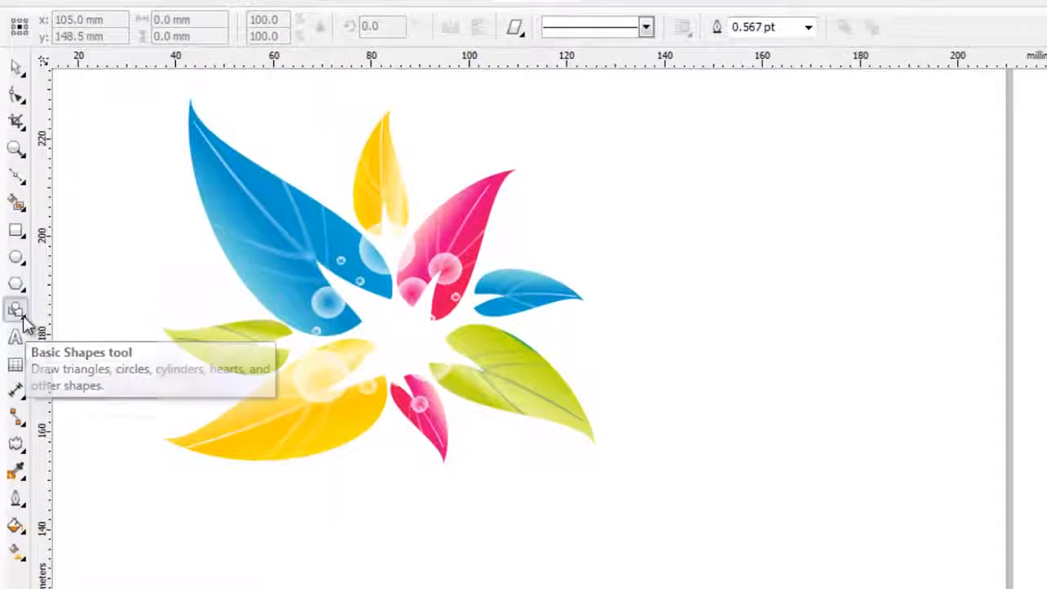
left_click(22, 315)
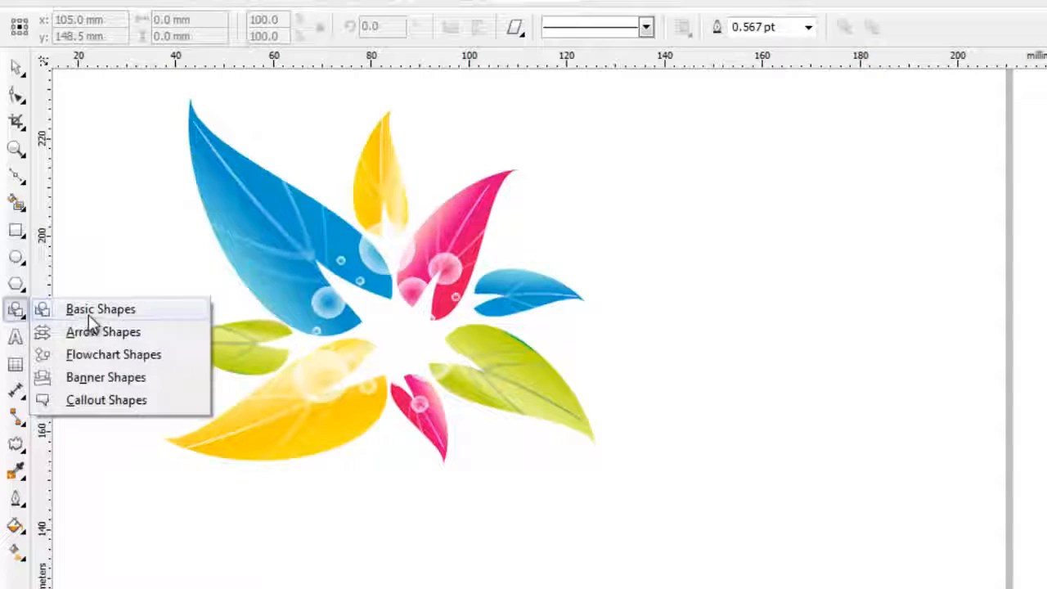
left_click(105, 377)
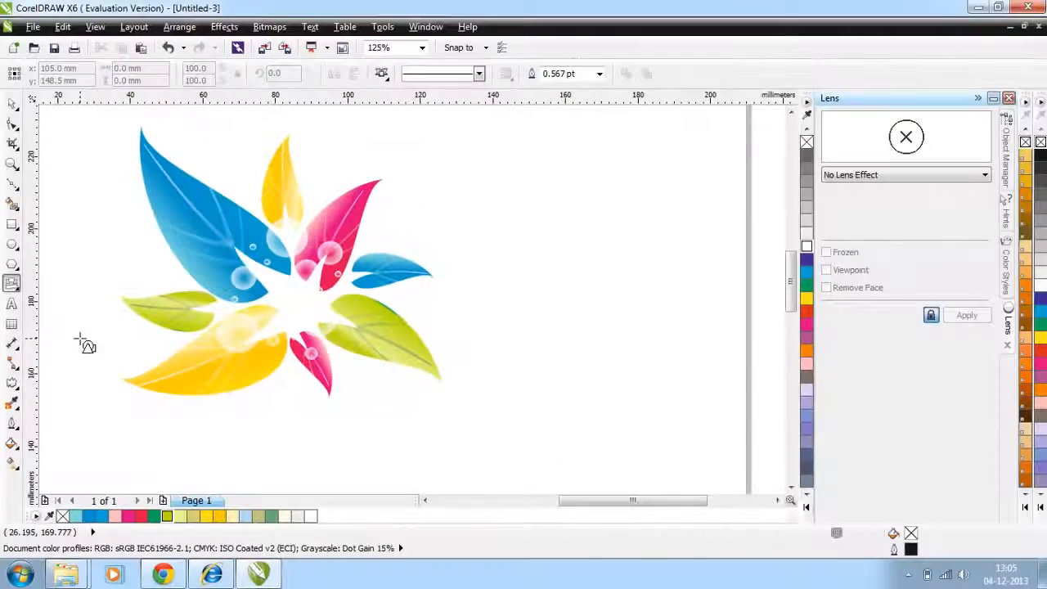
left_click(514, 27)
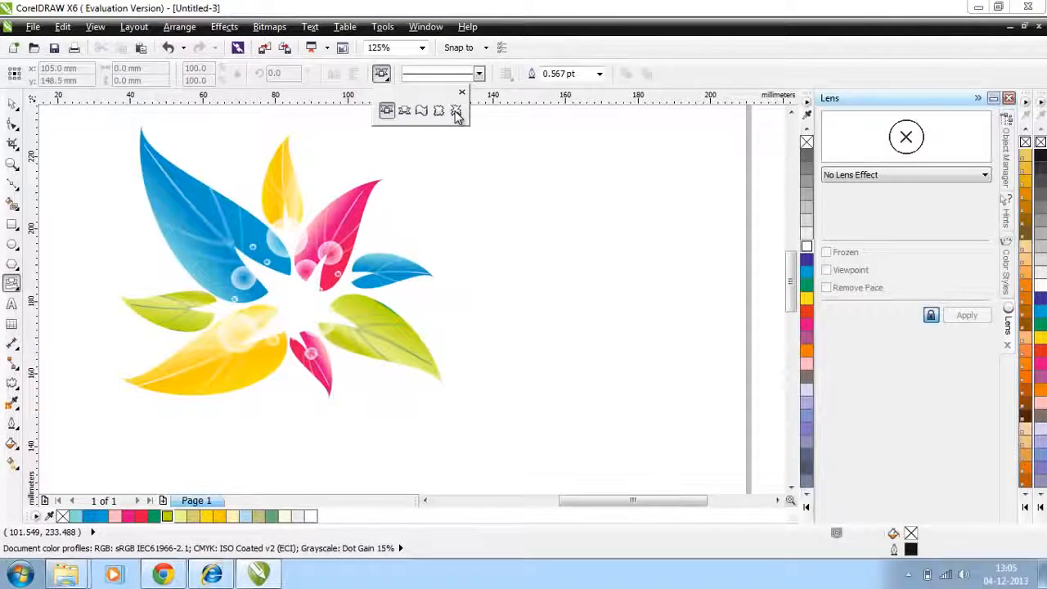
left_click(456, 113)
left_click_drag(475, 161, 560, 246)
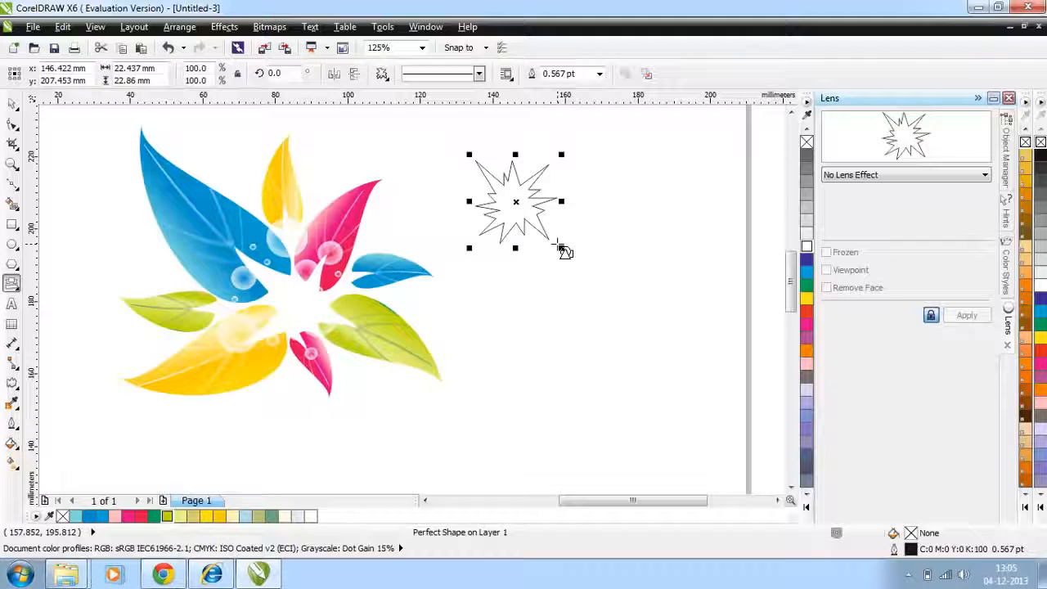
Fill the explosion shape white without an outline and shrink it to about 21% beside the bubble on the large yellow leaf.
left_click(12, 103)
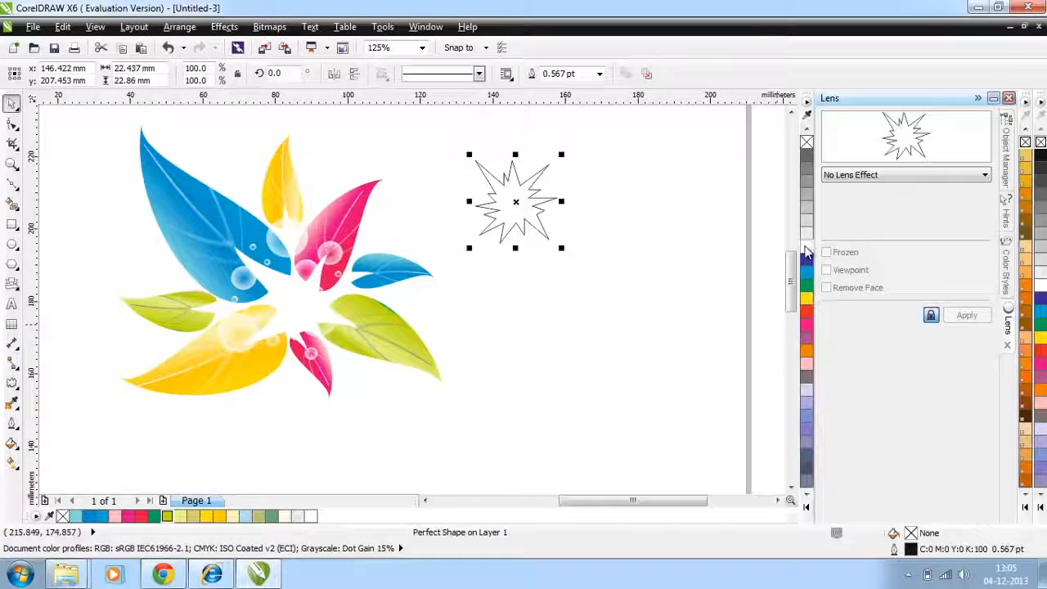
left_click(805, 247)
left_click_drag(561, 247, 216, 344)
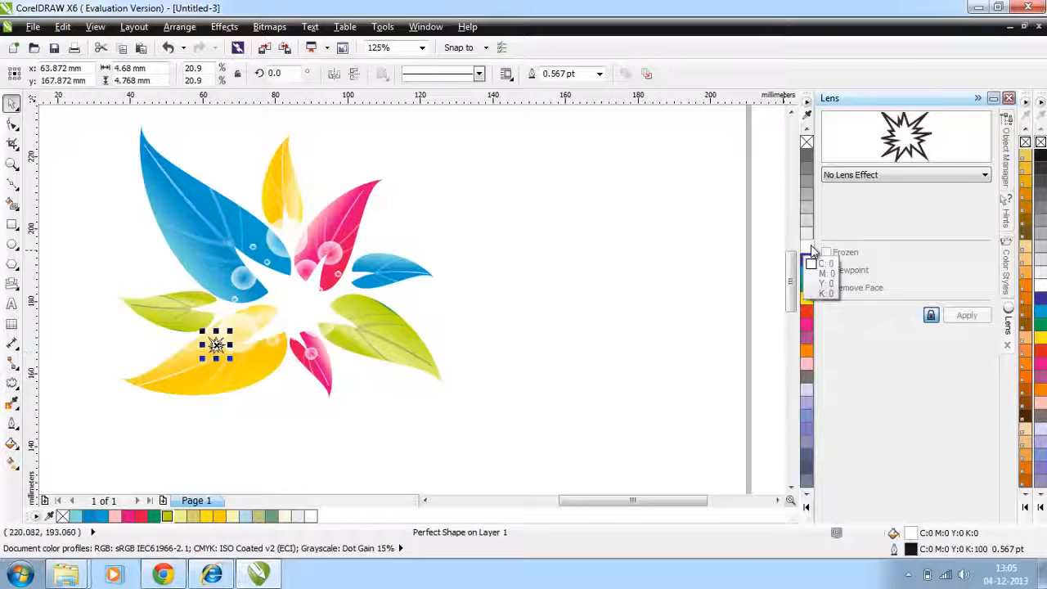
left_click(98, 182)
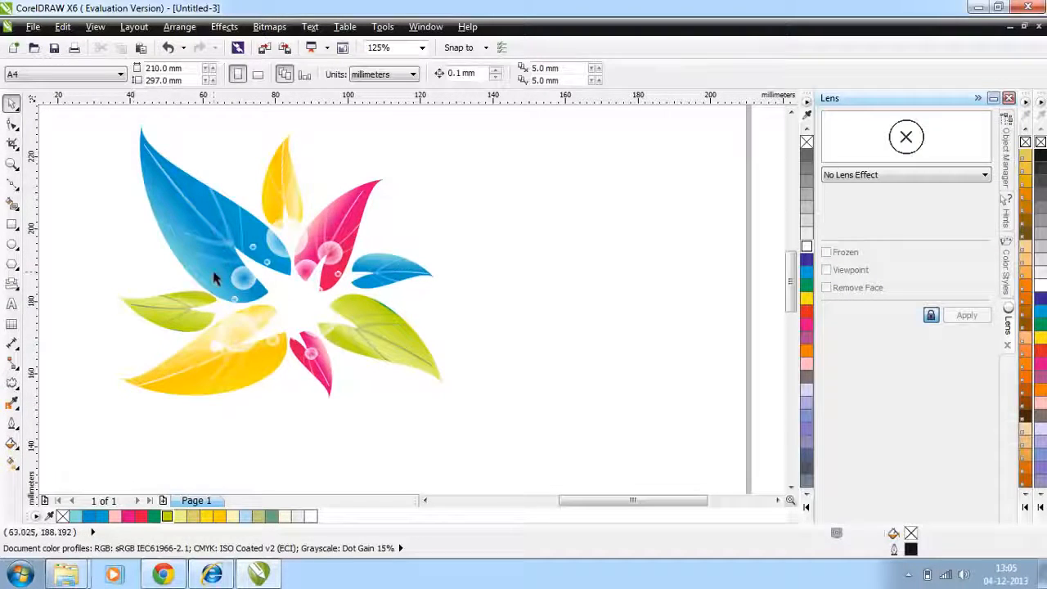
Duplicate the small white starburst next to the bubbles on the blue, pink and green leaves.
left_click_drag(228, 348, 229, 280)
left_click(524, 283)
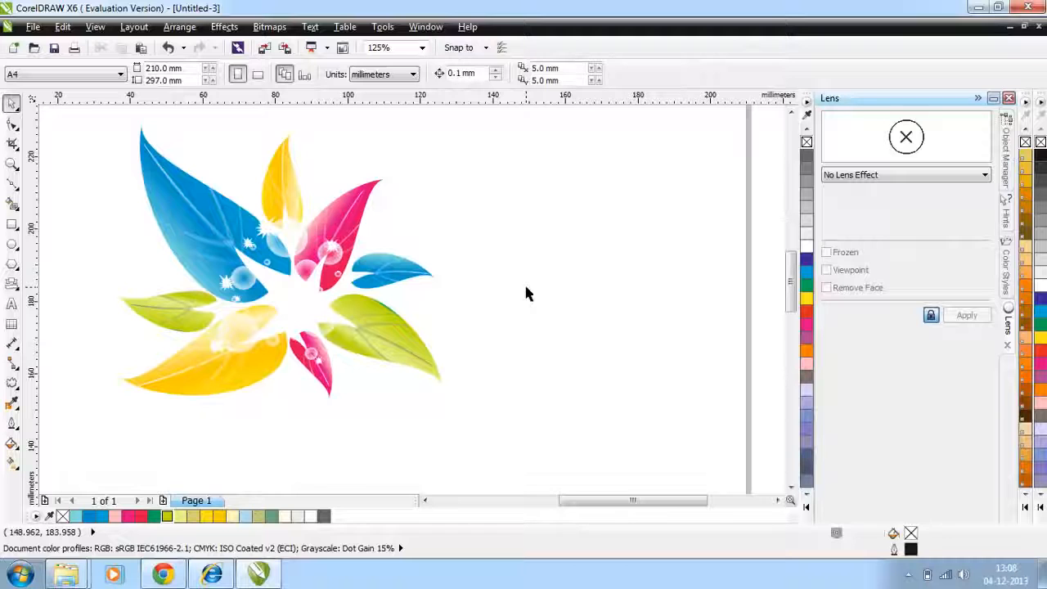
left_click(332, 245)
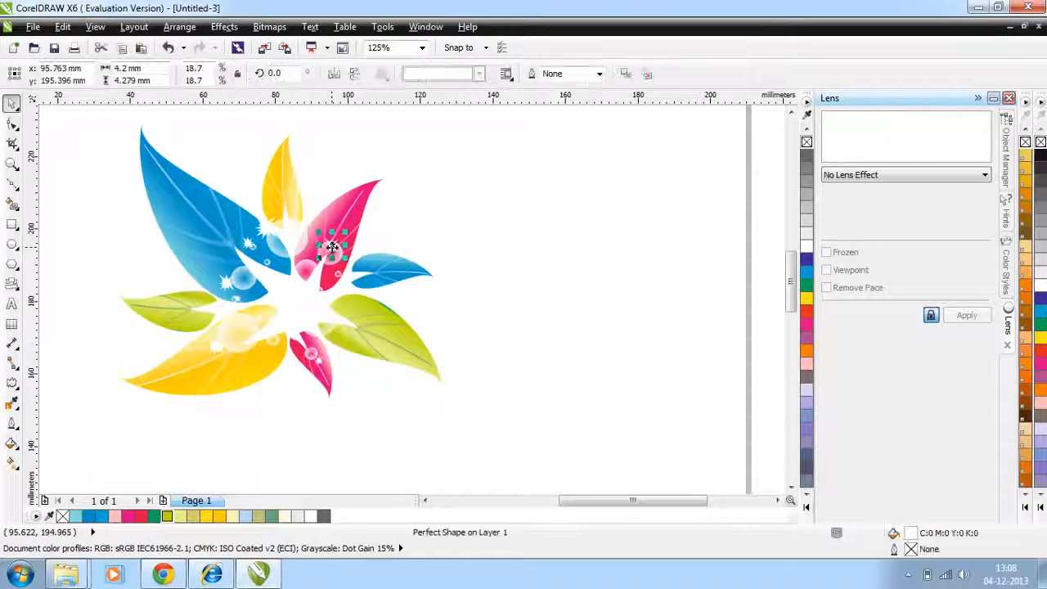
key("Escape")
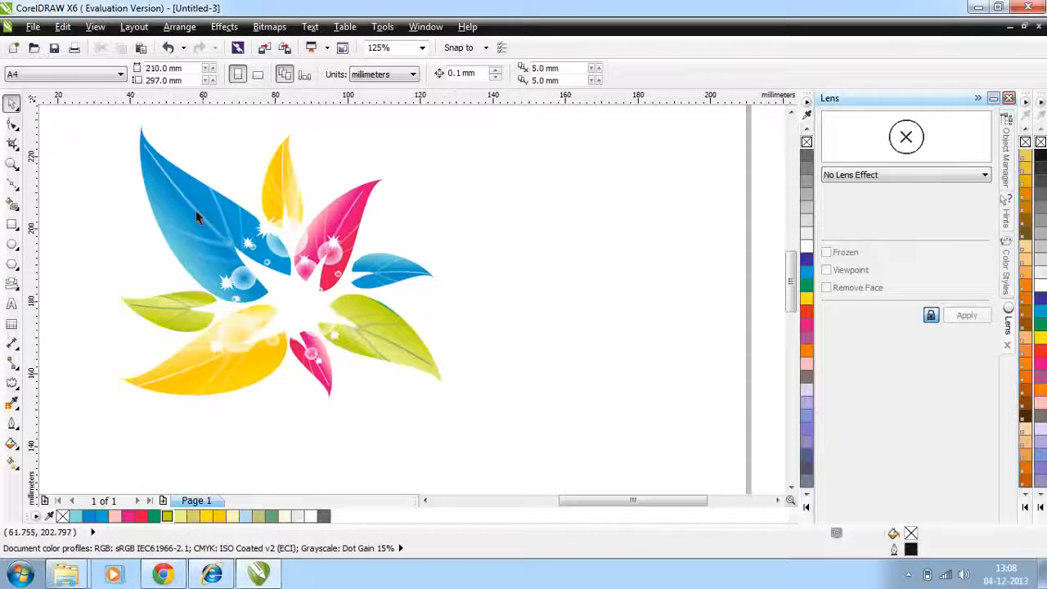
Select the whole leaf artwork with its bubbles and starbursts and move it horizontally toward the page centre.
left_click_drag(64, 119, 561, 459)
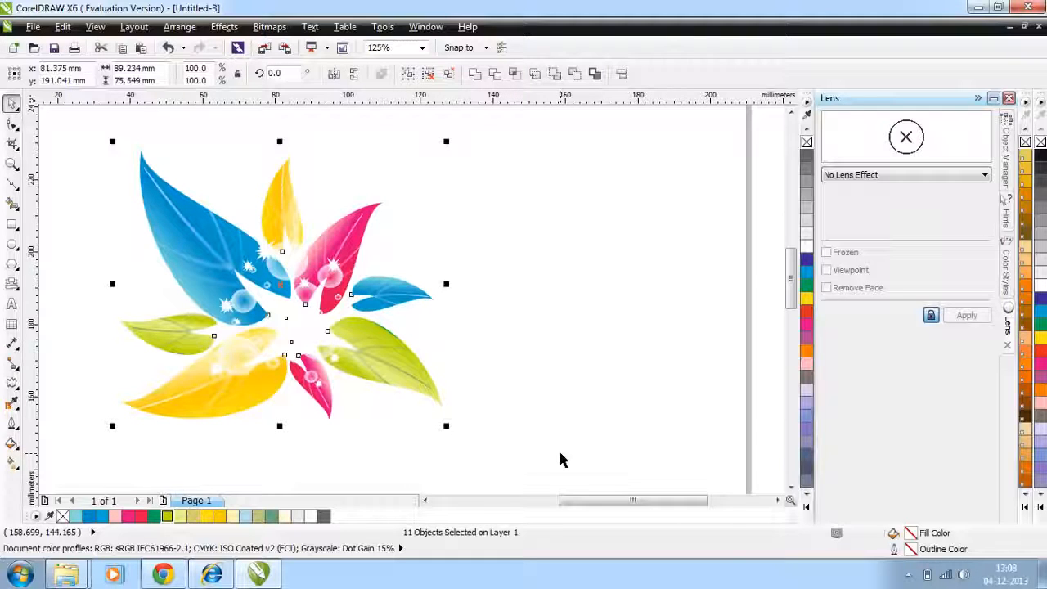
left_click(561, 459)
left_click_drag(74, 143, 587, 458)
left_click_drag(286, 285, 476, 286)
Bring the spare plain yellow leaf to the blank area beside the logo's blue leaf and enlarge it to about 76%.
left_click(691, 350)
scroll(691, 349, "down", 3)
left_click_drag(643, 333, 95, 161)
left_click_drag(790, 335, 790, 300)
left_click_drag(115, 384, 203, 193)
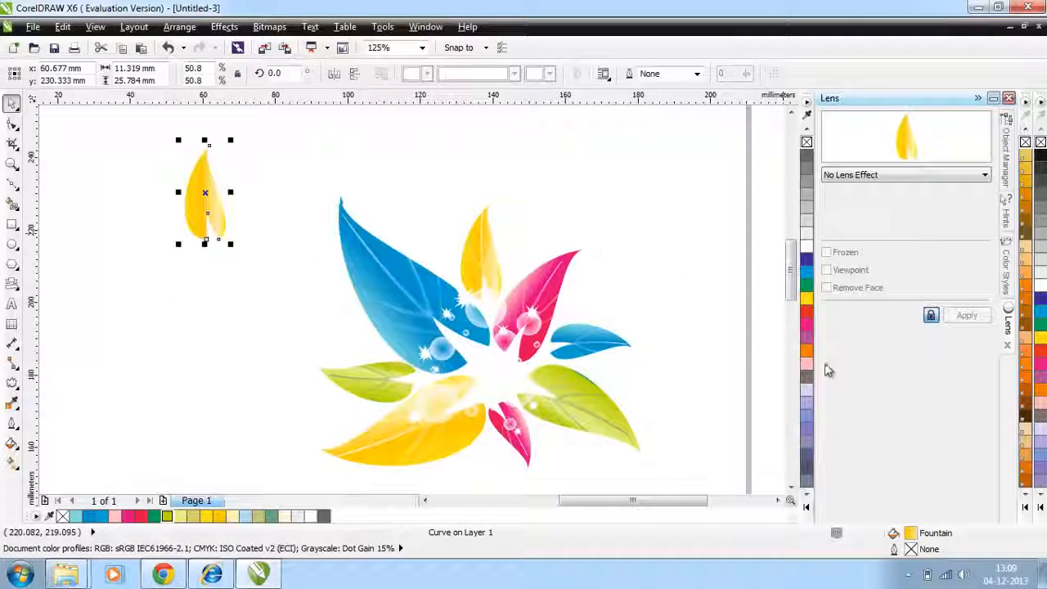
left_click_drag(178, 140, 157, 105)
Give the spare leaf a white fill and C:40 hairline outline, rotate it to 46.5° and send it behind the blue leaf's tip.
left_click(196, 187)
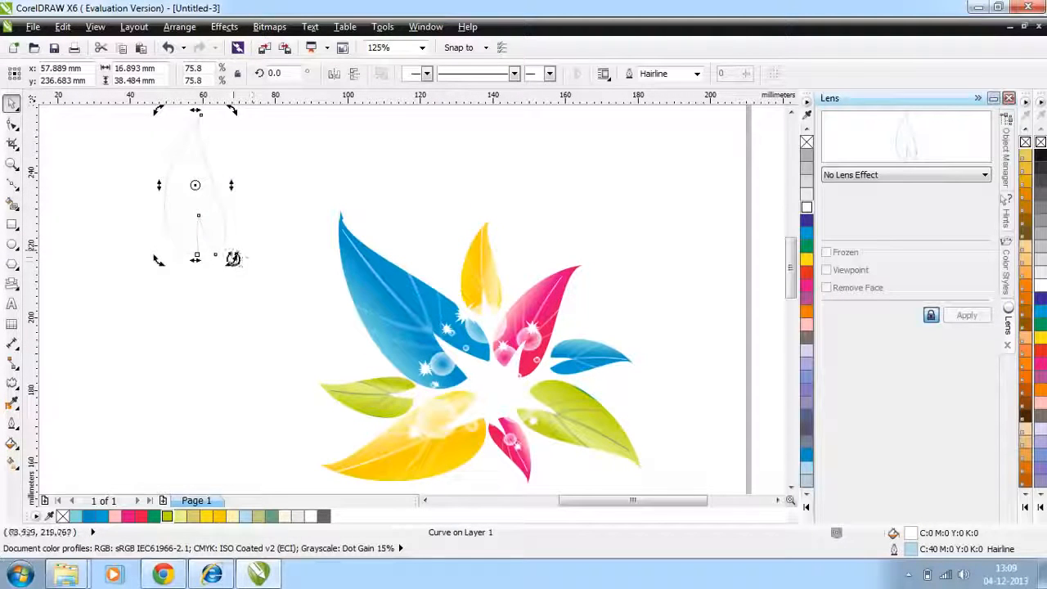
left_click_drag(233, 258, 310, 223)
left_click_drag(205, 181, 354, 222)
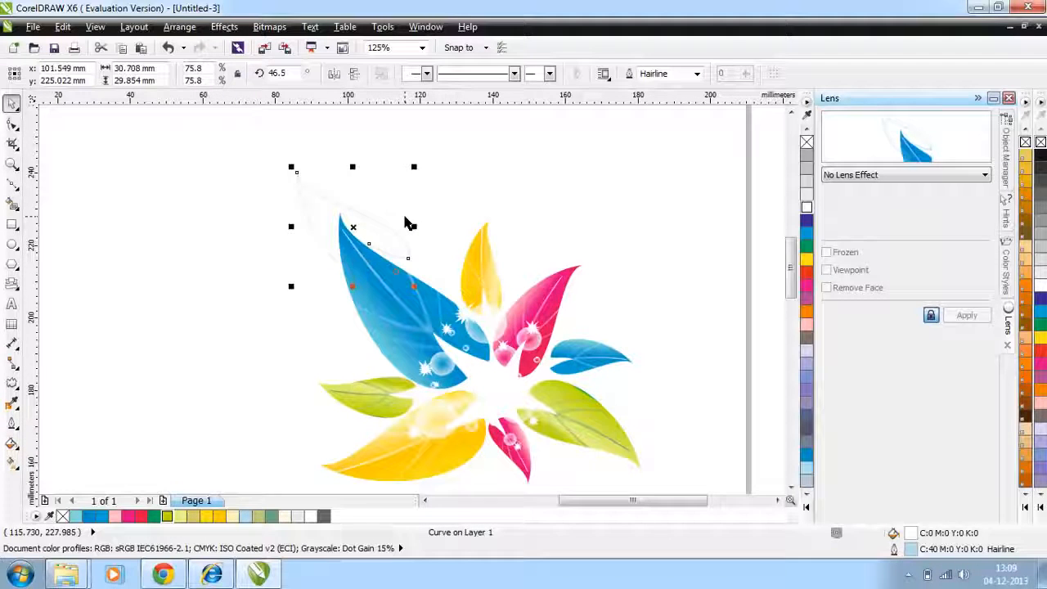
key("shift+Page_Down")
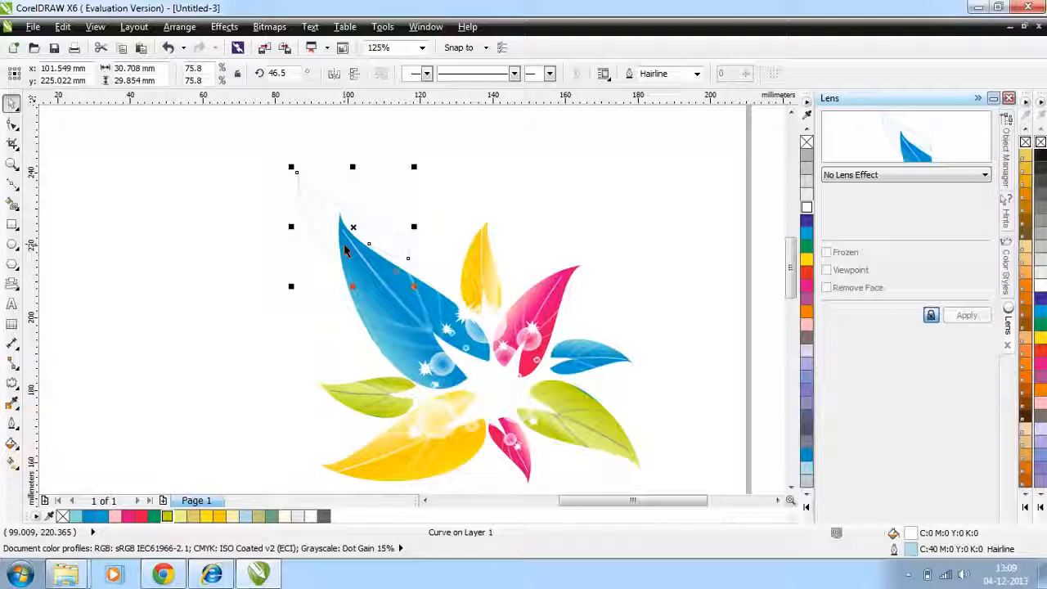
Enlarge the outlined leaf to about 174.5% behind the blue leaf, and place a copy scaled to about 111% behind the small green leaf.
left_click_drag(414, 286, 416, 387)
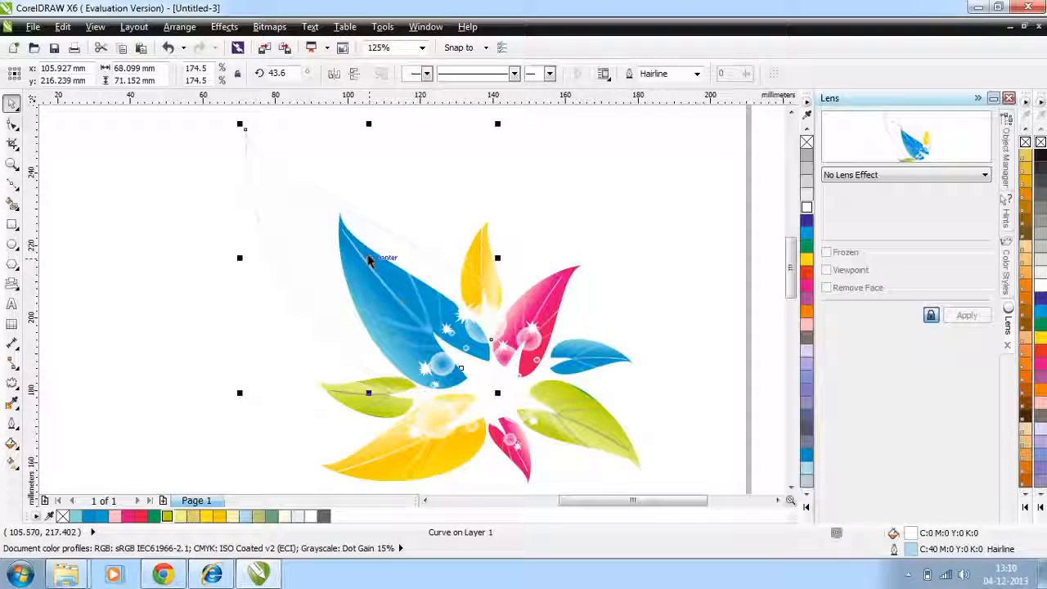
left_click_drag(370, 258, 255, 301)
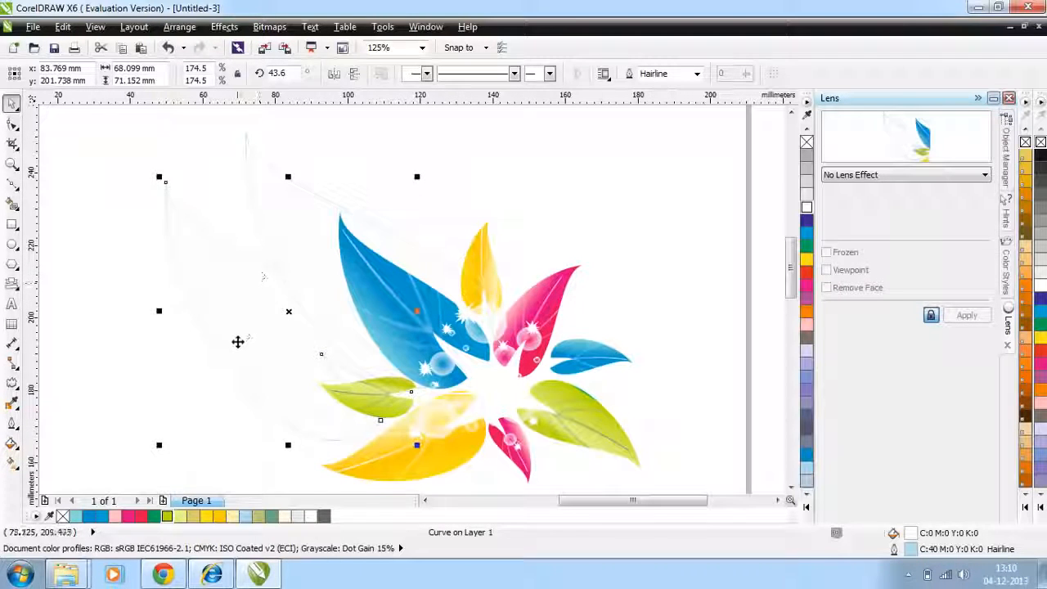
left_click_drag(159, 176, 248, 270)
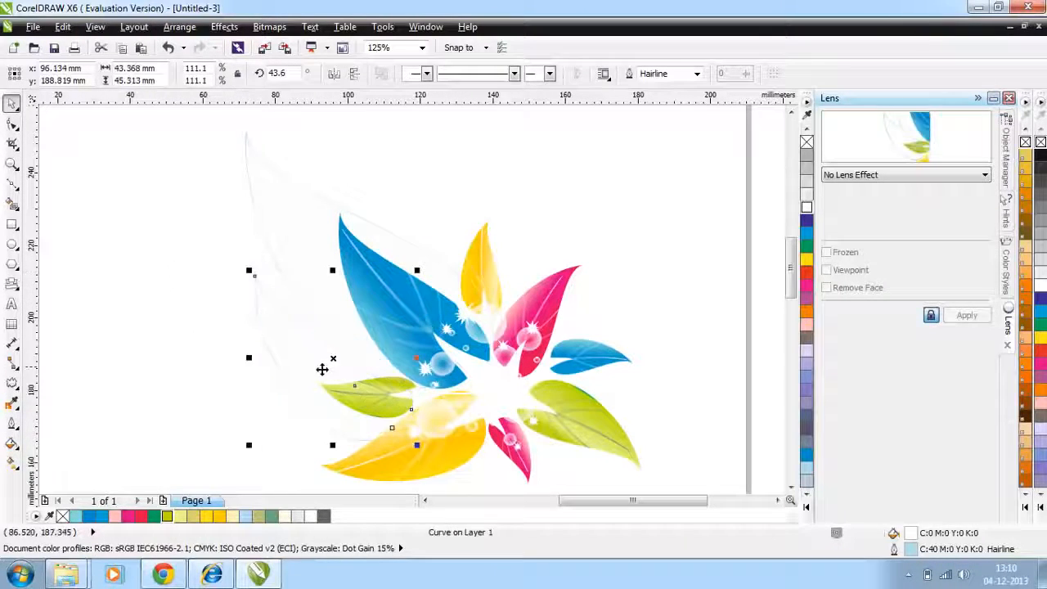
left_click(322, 370)
key("Escape")
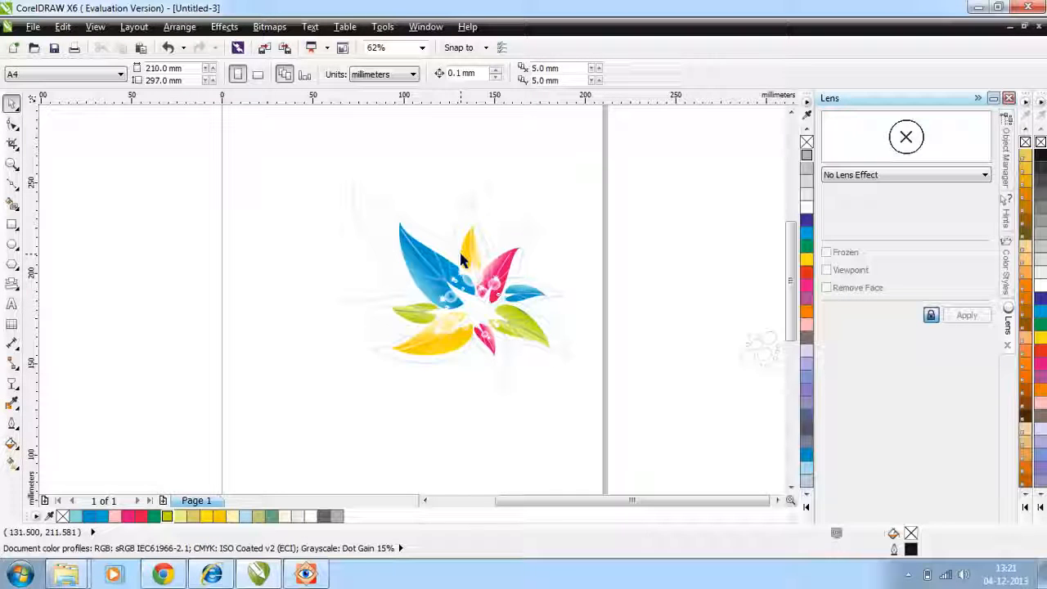
Draw a background rectangle about 287 × 170 mm behind the leaf artwork and fill it and its outline with 10% black.
left_click(10, 226)
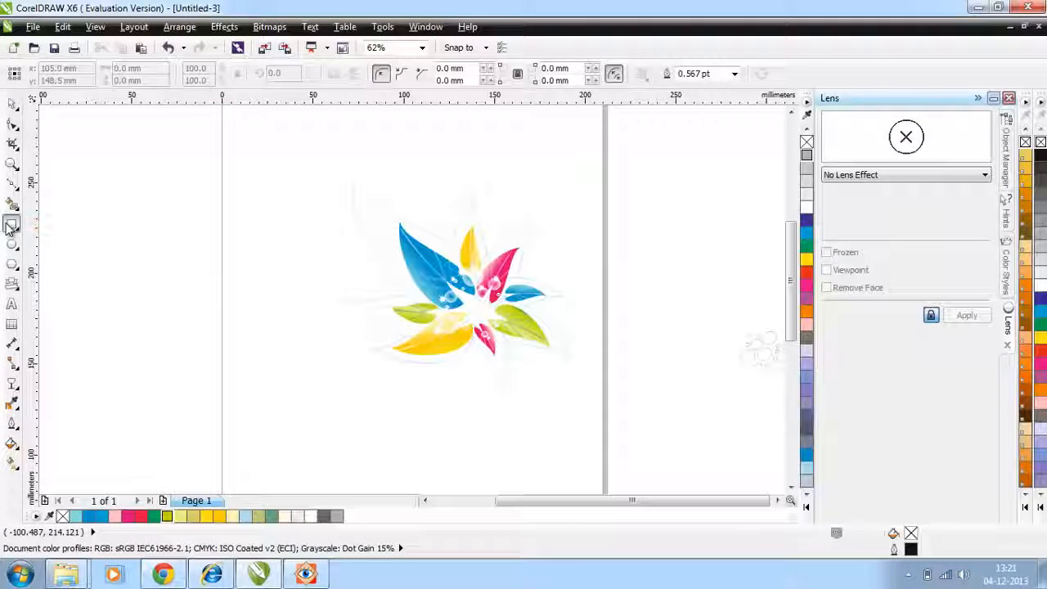
mouse_move(64, 122)
left_mouse_down()
mouse_move(283, 318)
mouse_move(365, 369)
mouse_move(584, 426)
left_mouse_up()
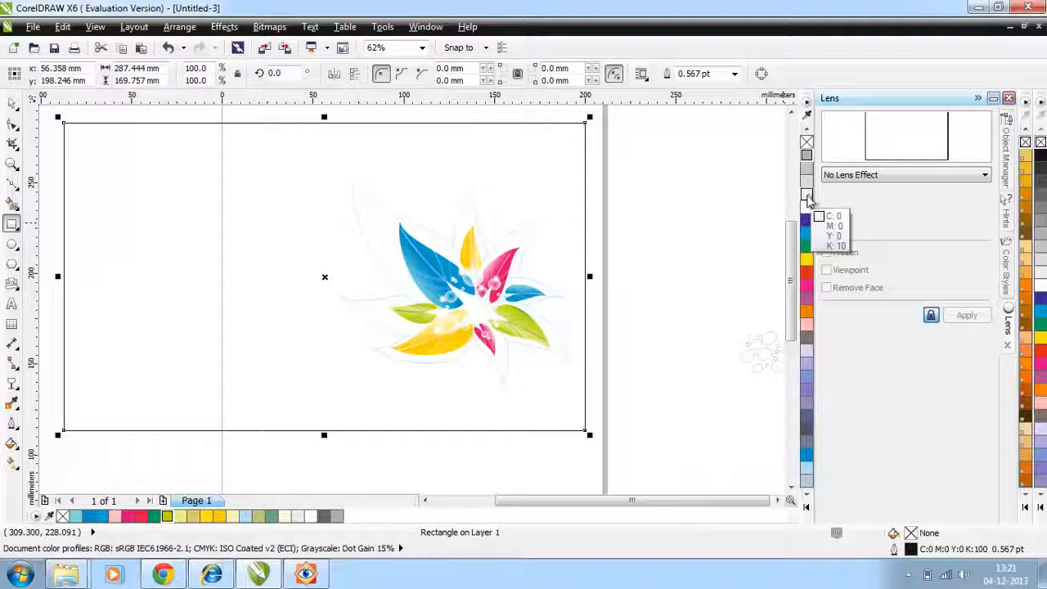
left_click(806, 199)
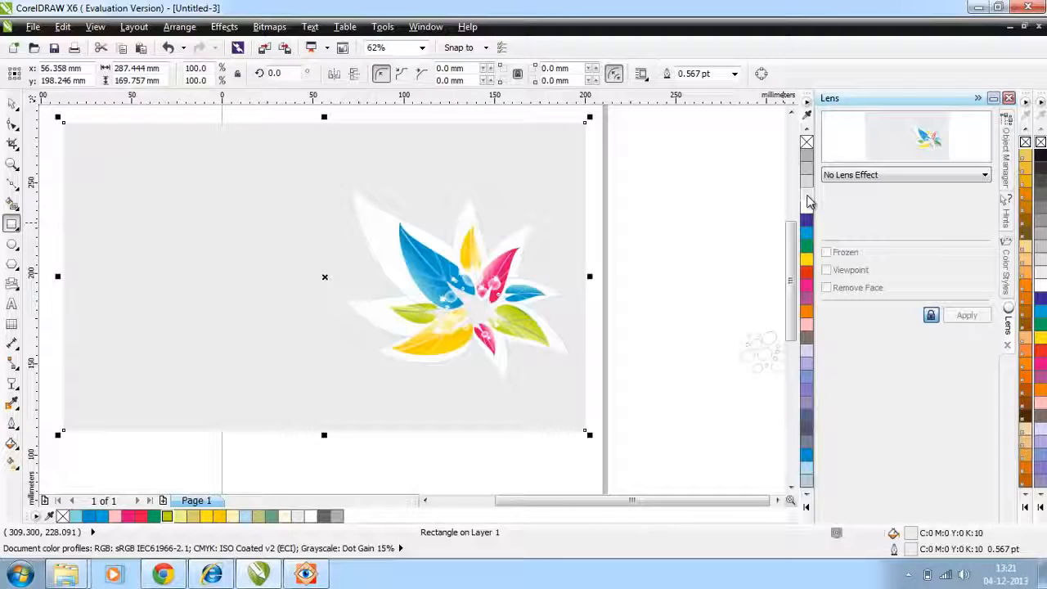
key("space")
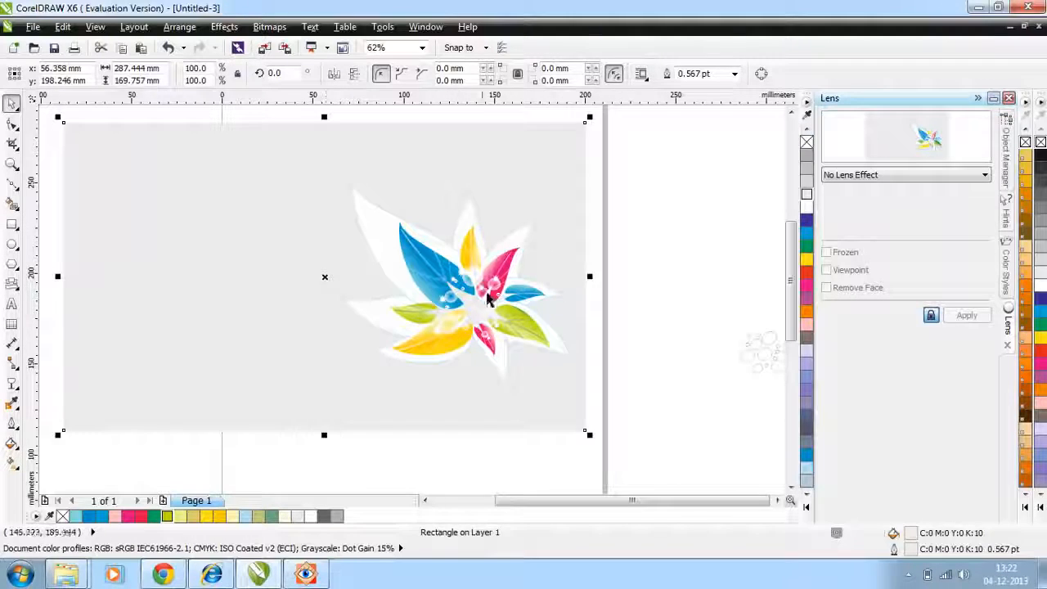
left_click(487, 294)
left_click(615, 297)
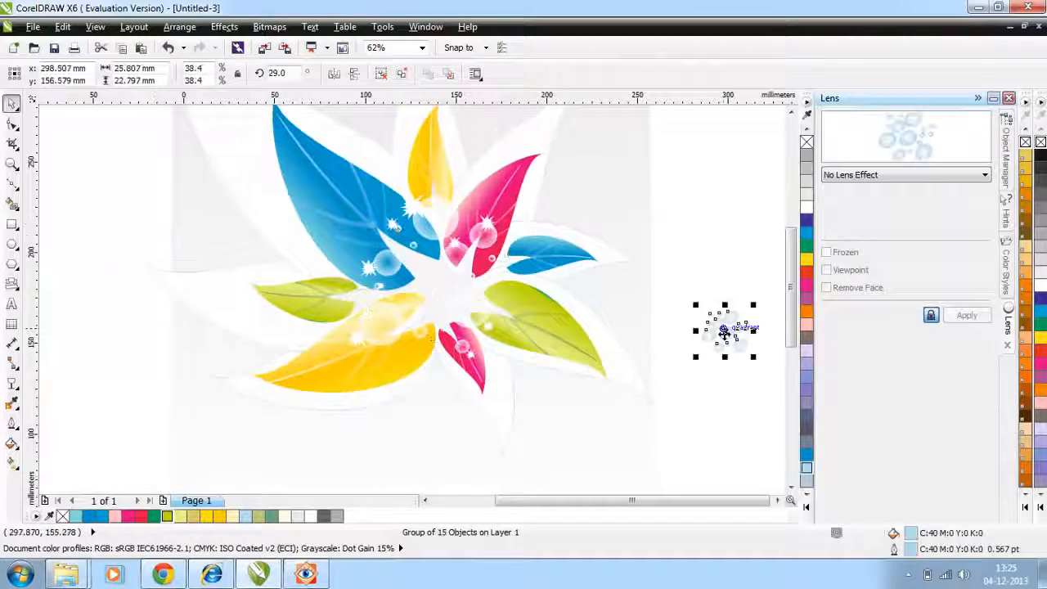
Place the spare bubble cluster, enlarged to 73%, on the large blue leaf and shift it down toward the small green leaf.
left_click_drag(725, 327, 278, 152)
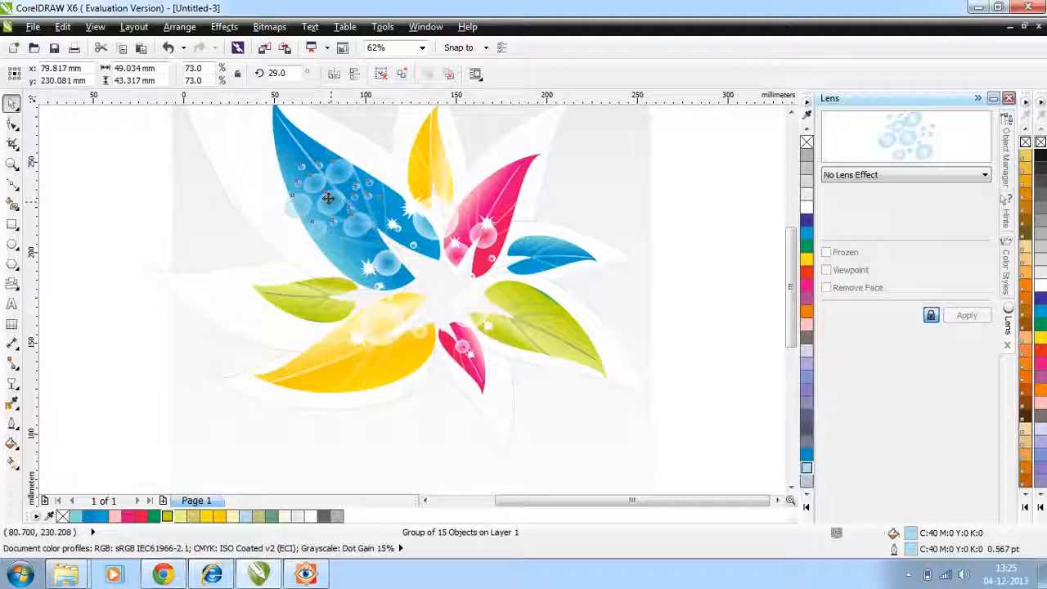
left_click_drag(327, 198, 323, 254)
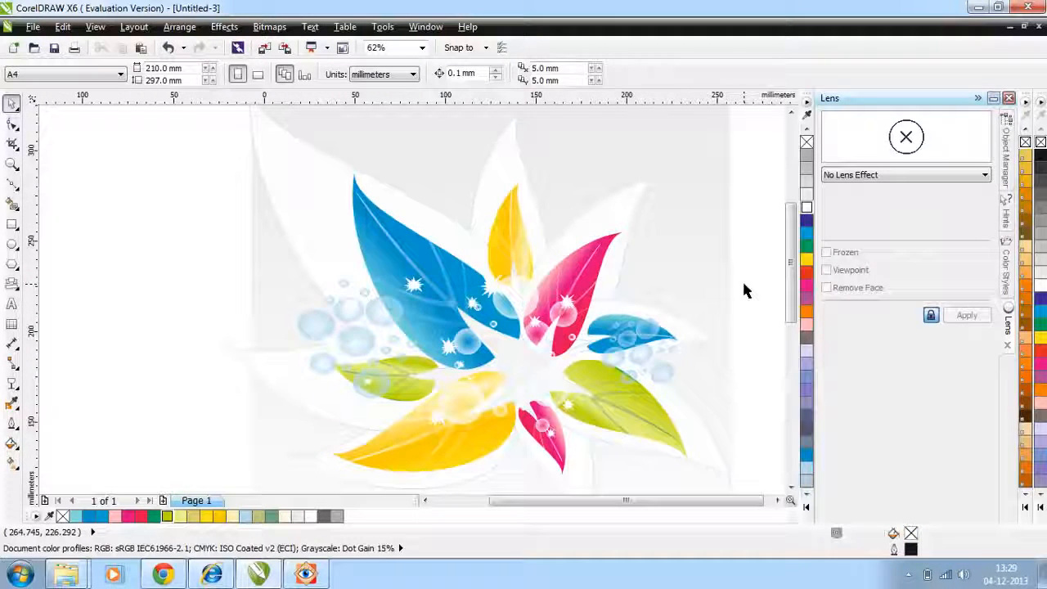
Draw a narrow closed triangle about 200 mm tall, pointing up, in the blank area beside the artwork below the spare bubbles.
scroll(744, 291, "right", 3)
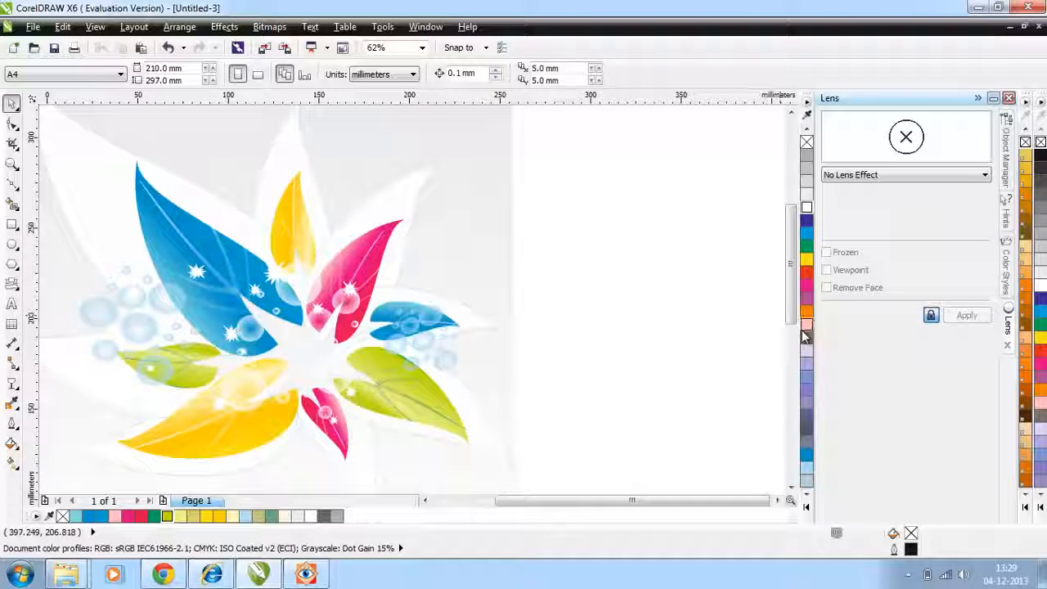
left_click_drag(697, 502, 673, 499)
scroll(768, 365, "down", 1)
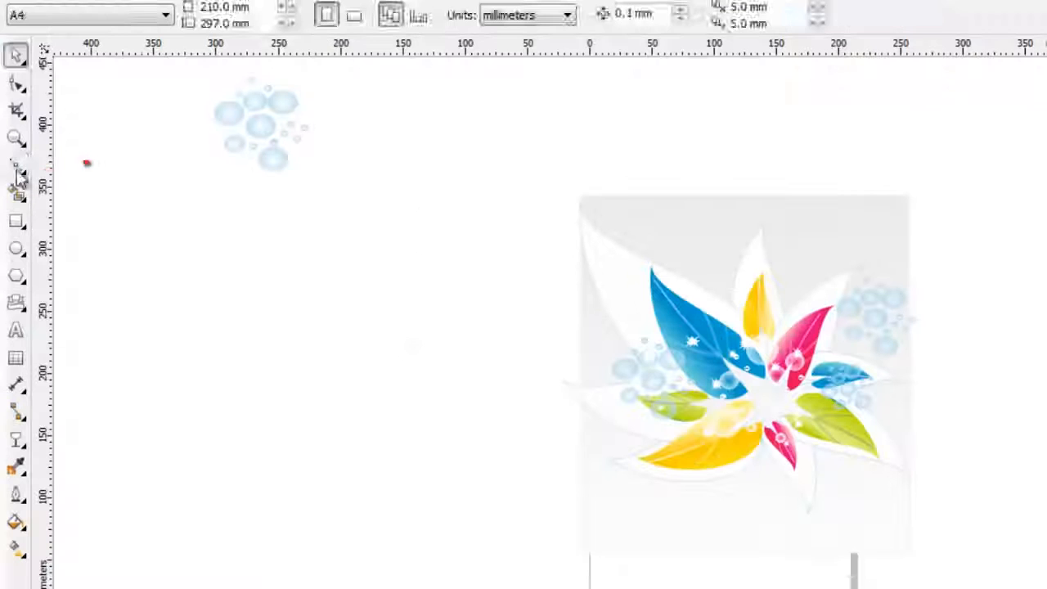
left_click(11, 184)
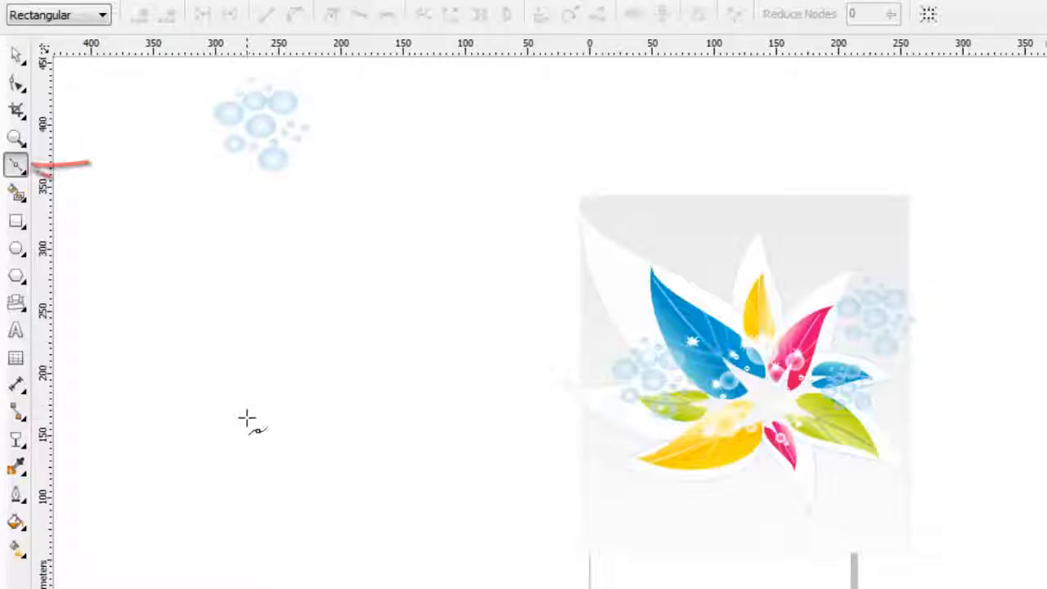
left_click(273, 449)
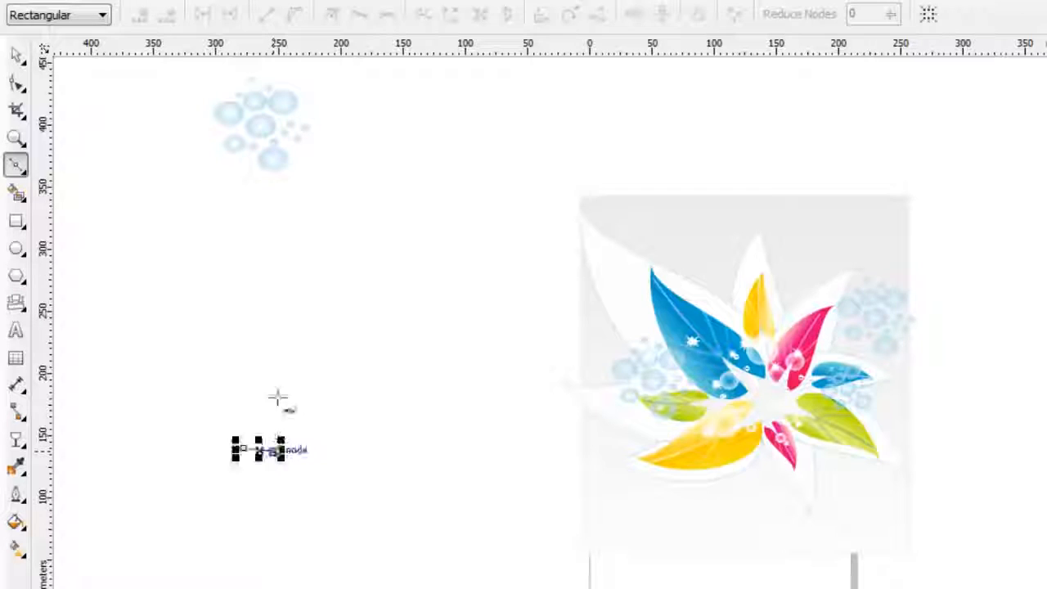
left_click(253, 203)
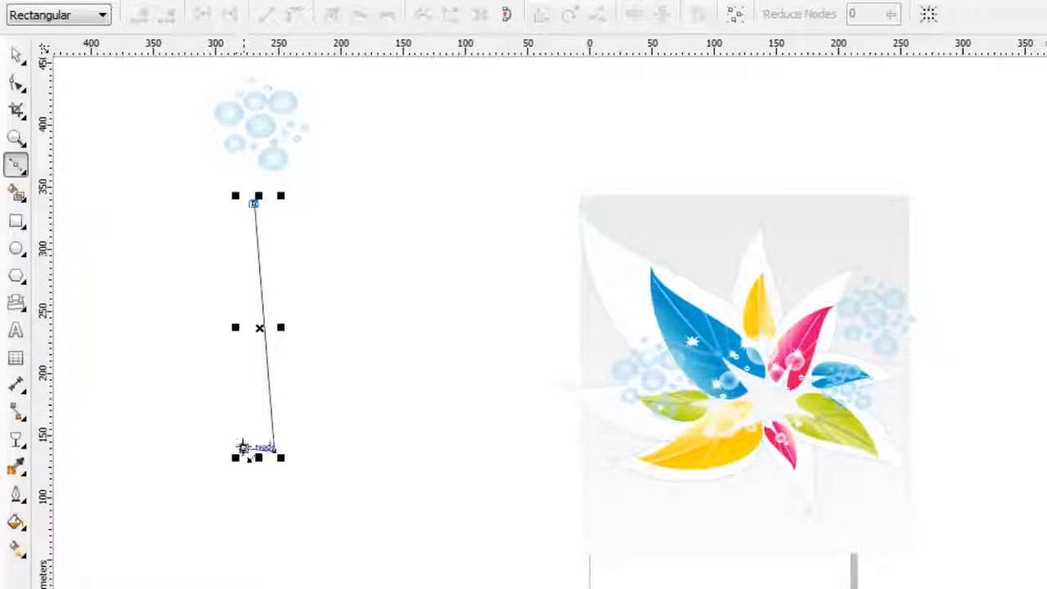
left_click(243, 447)
Convert the triangle's right side to a curve and bend it into an S shape that bulges outward near the base.
left_click(16, 84)
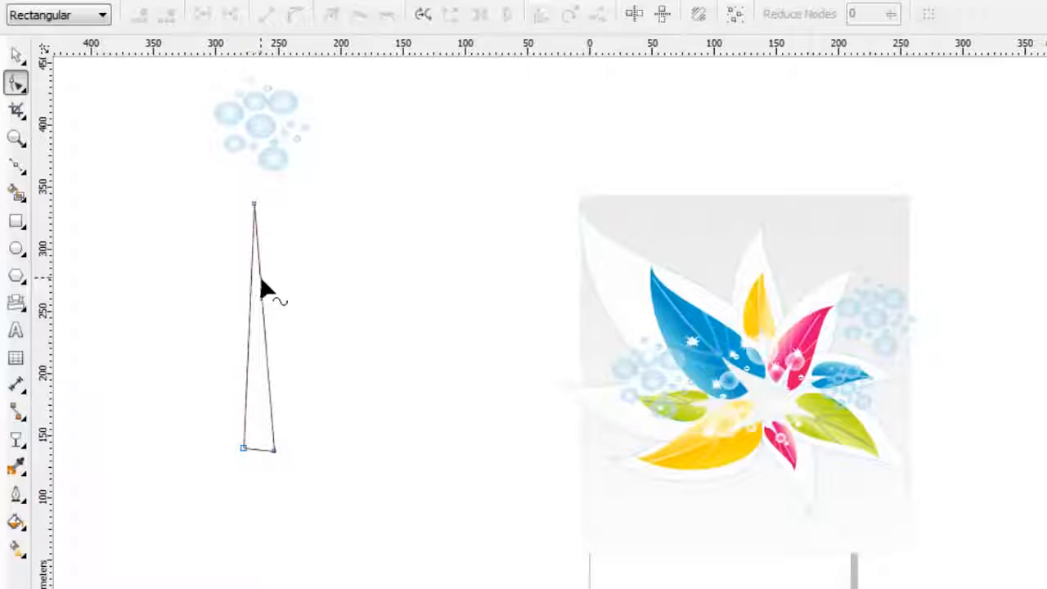
left_click(261, 280)
right_click(260, 279)
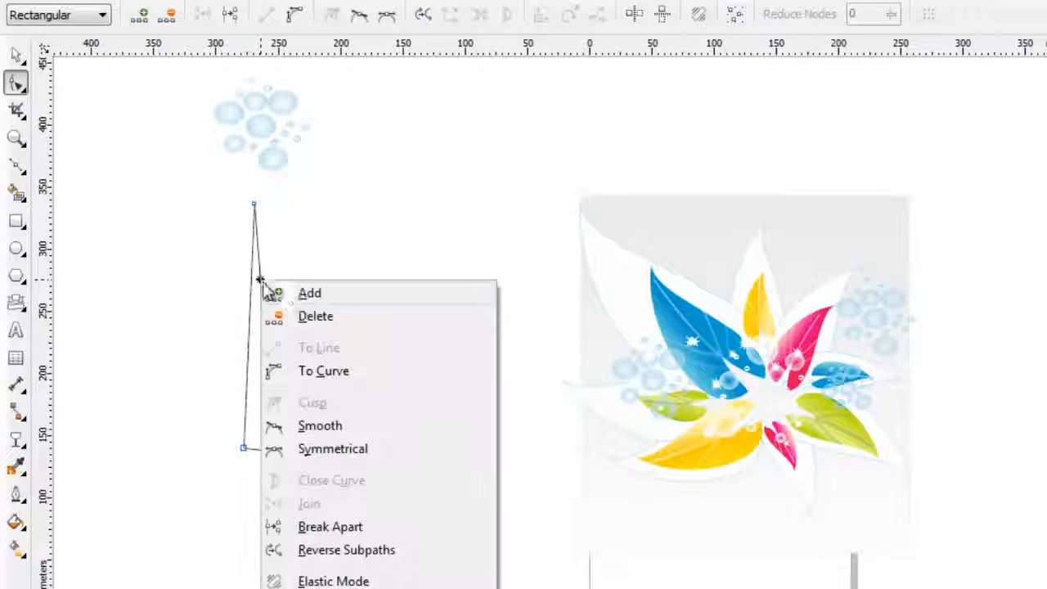
left_click(323, 371)
left_click_drag(261, 297, 233, 255)
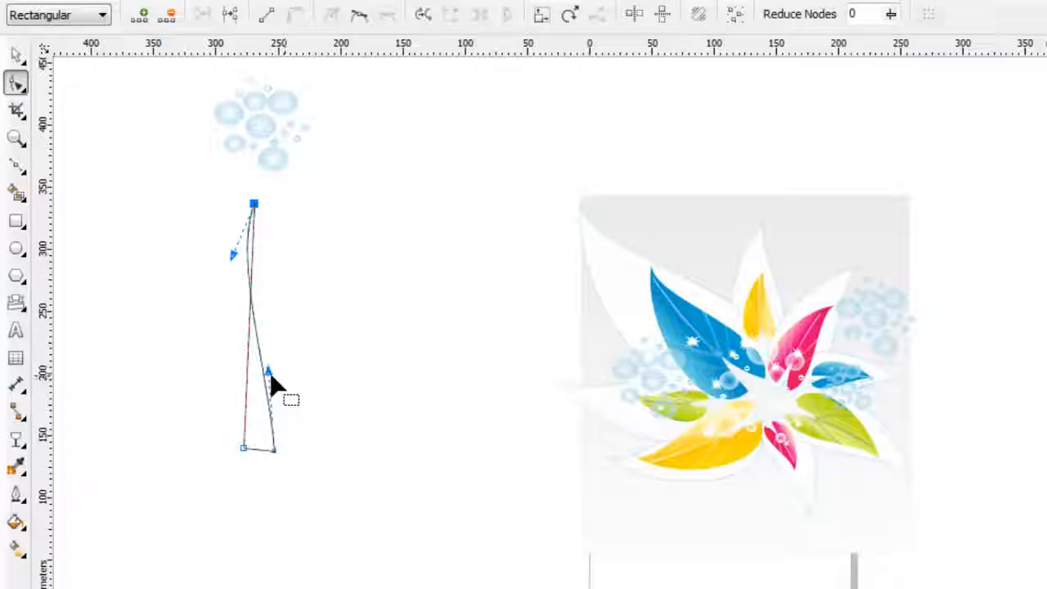
left_click_drag(277, 369, 320, 379)
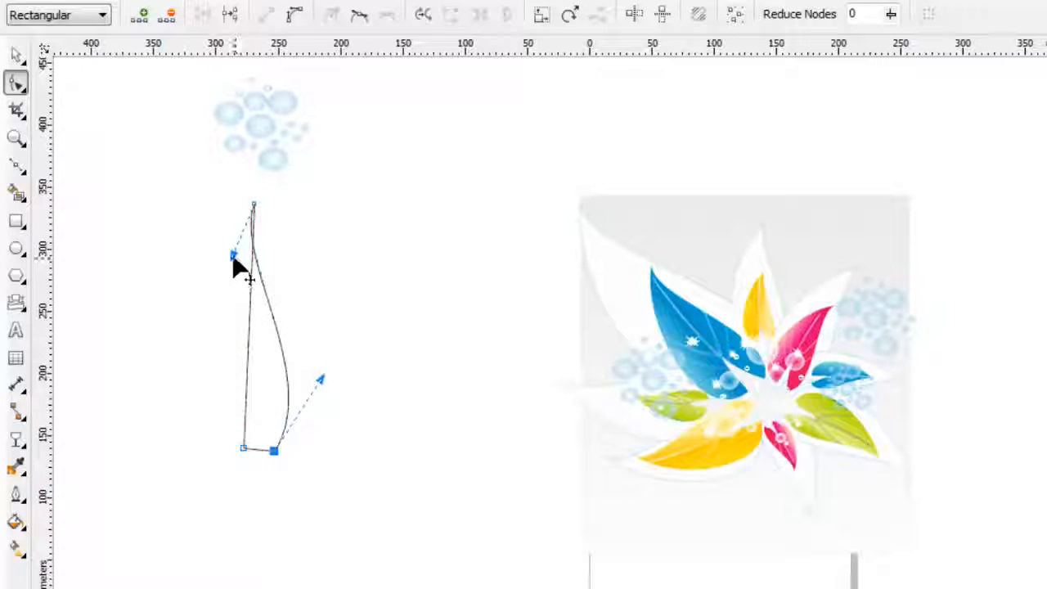
left_click_drag(234, 256, 206, 245)
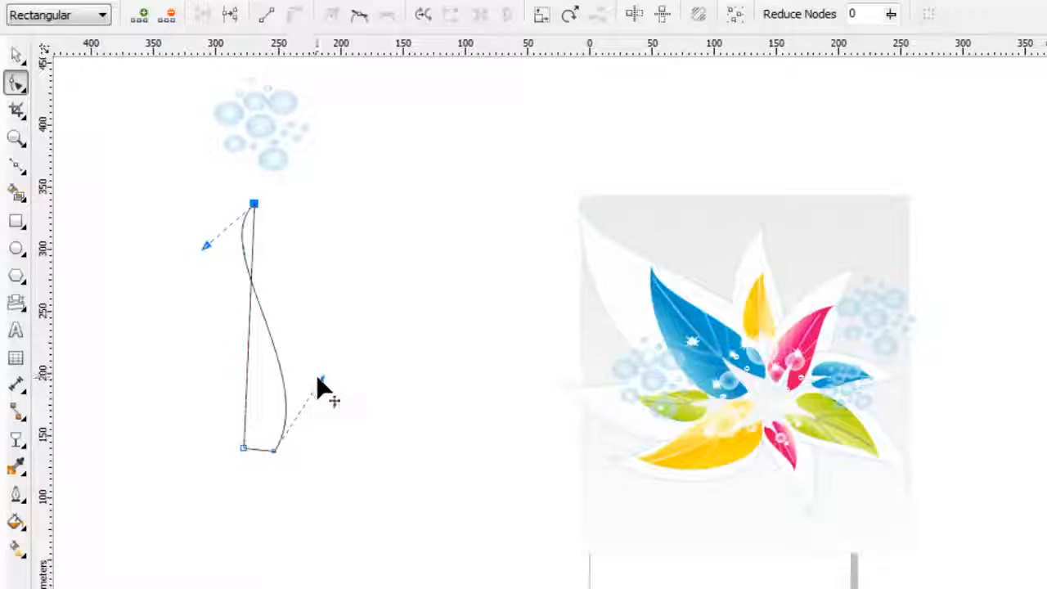
left_click_drag(319, 380, 332, 387)
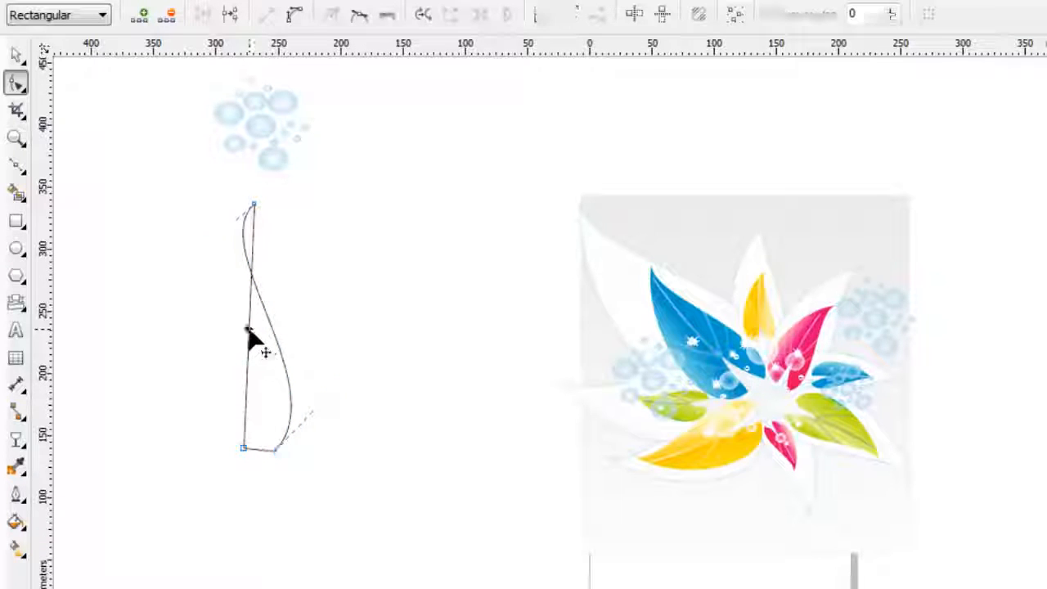
Convert the triangle's left side to a curve and bow it outward to form the other half of the leaf.
right_click(248, 328)
left_click(315, 427)
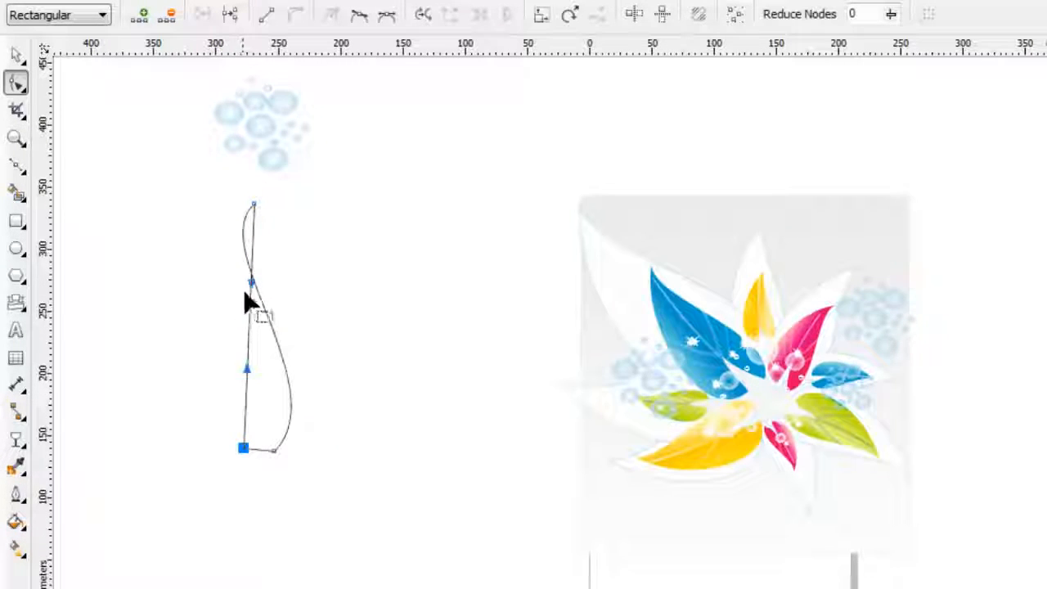
left_click_drag(253, 296, 196, 273)
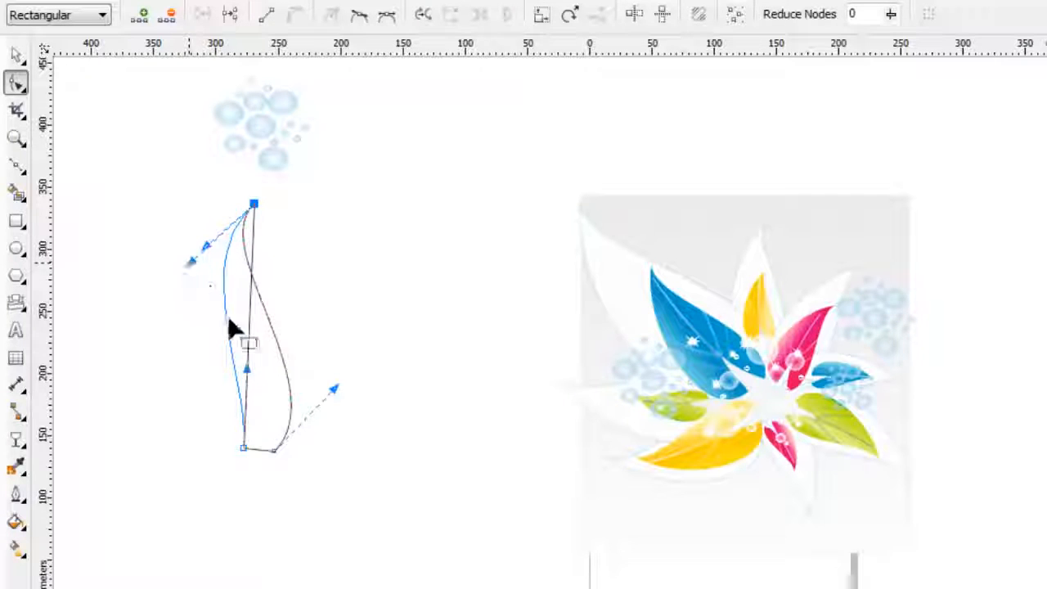
left_click_drag(246, 369, 162, 441)
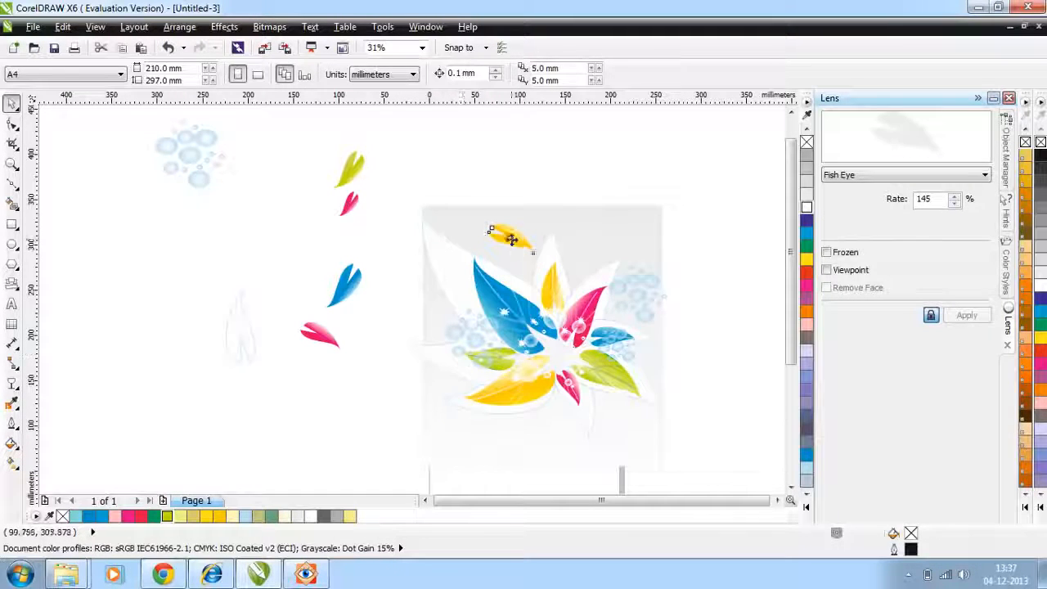
Move the small yellow leaf up and left on the grey background, above the large blue leaf's tip.
mouse_move(507, 236)
left_mouse_down()
mouse_move(432, 145)
mouse_move(494, 204)
mouse_move(490, 227)
left_mouse_up()
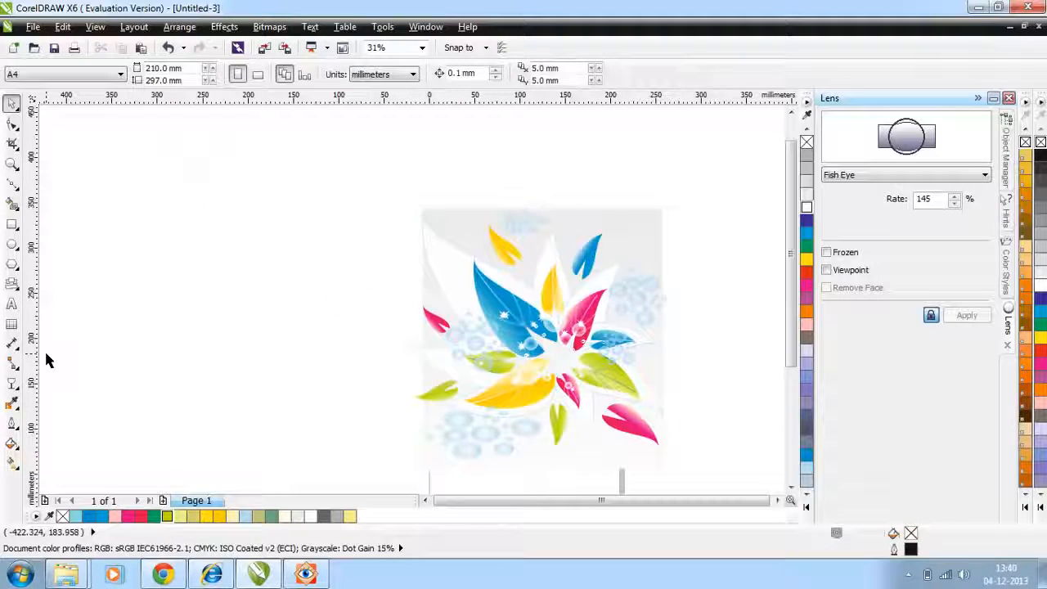
Add starburst banner shapes to the grey background, one about 20.6 × 13.3 mm near its upper-right corner and a smaller one near its upper-left corner.
left_click(12, 284)
left_click(381, 73)
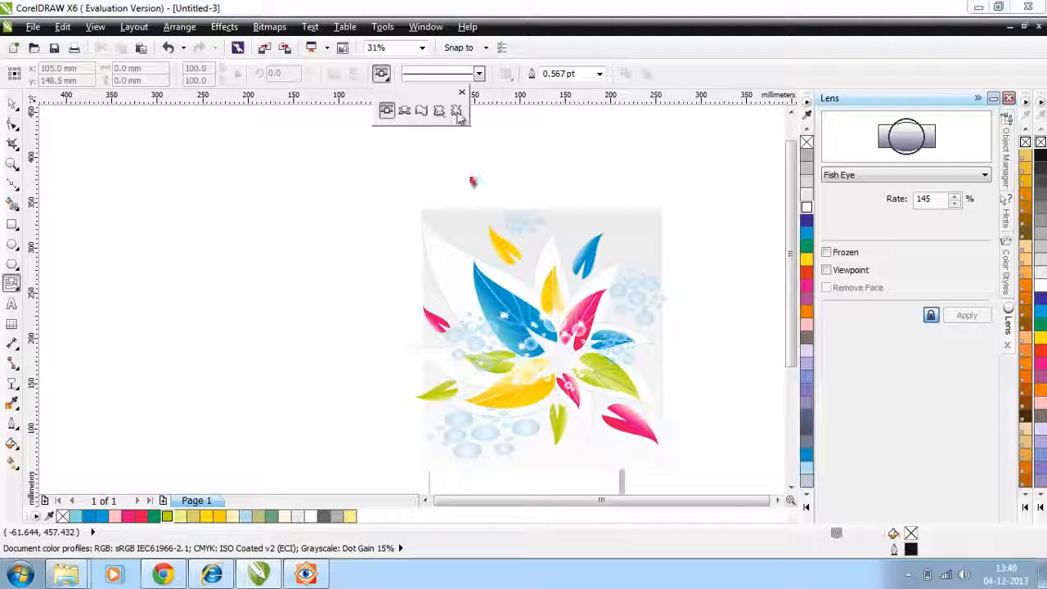
left_click(458, 111)
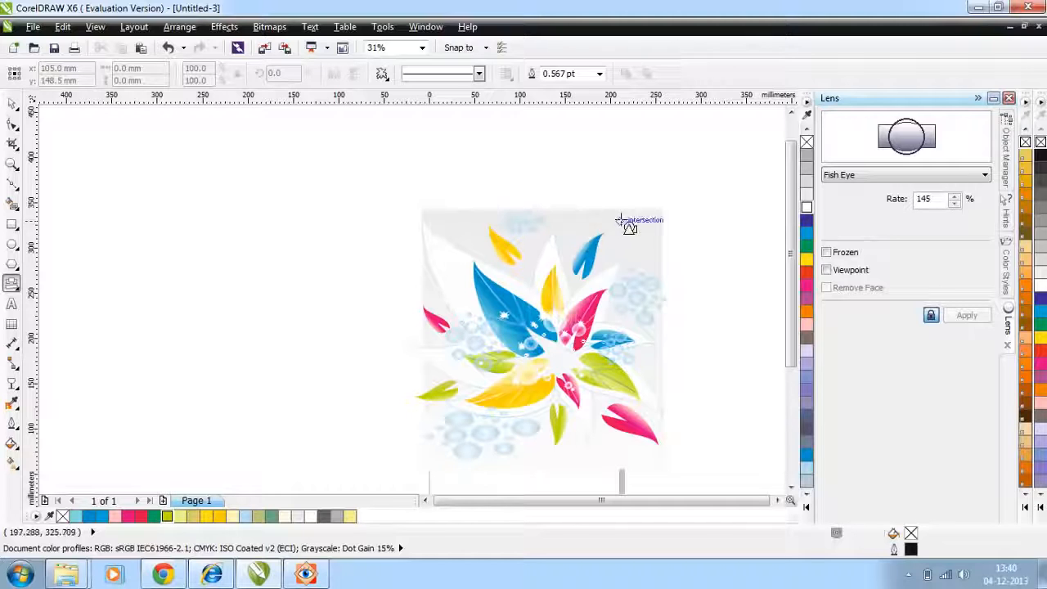
left_click_drag(619, 220, 638, 232)
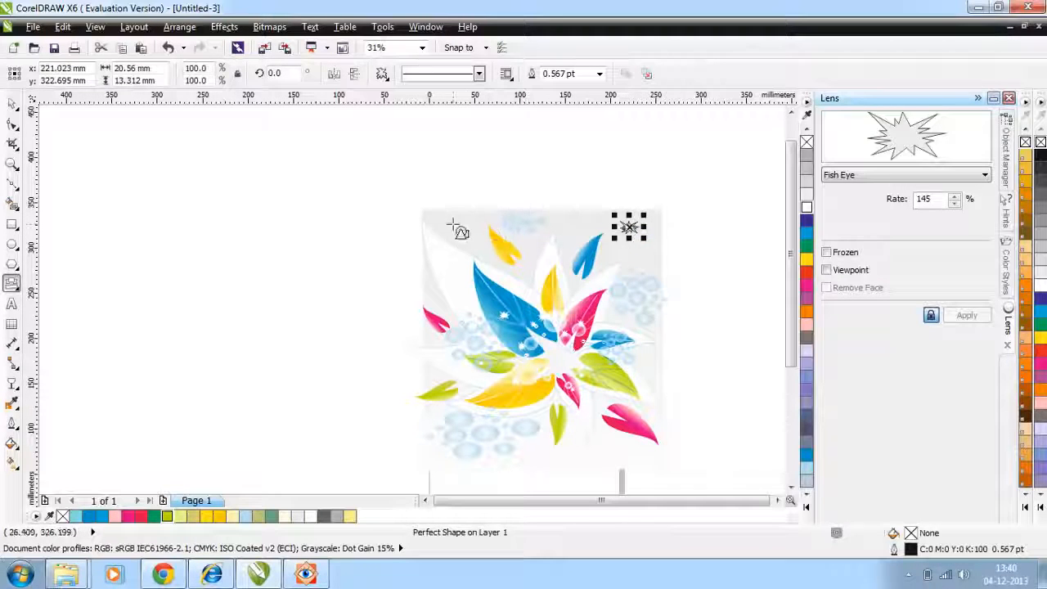
left_click_drag(452, 223, 460, 226)
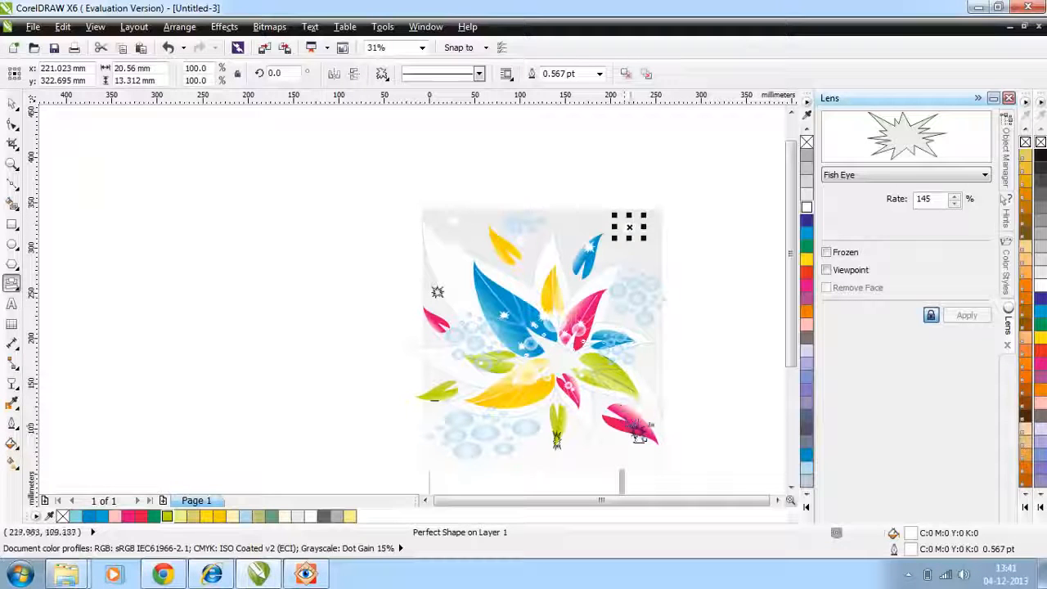
left_click(11, 103)
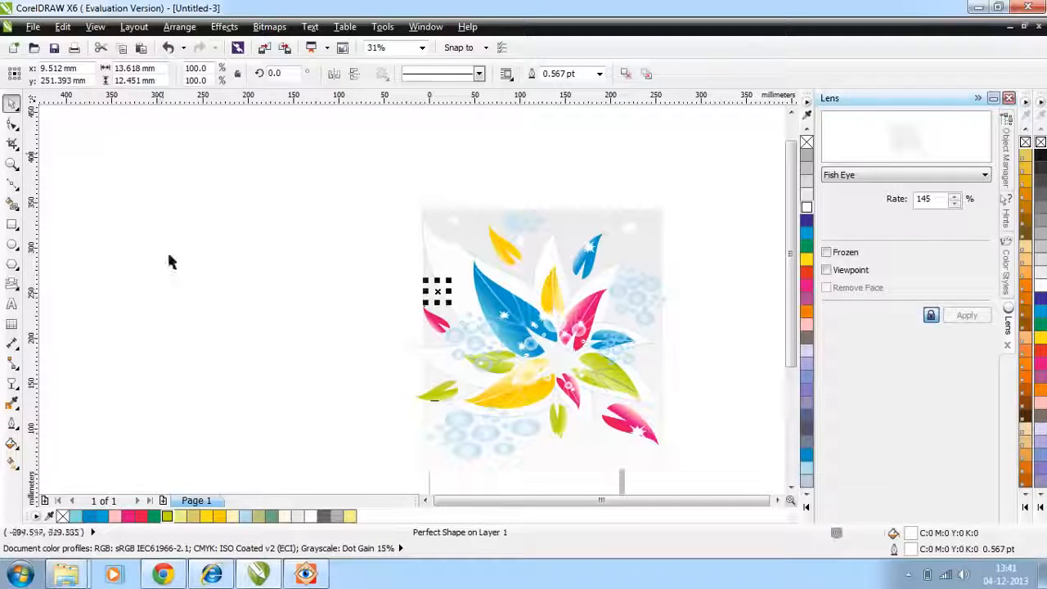
left_click(167, 249)
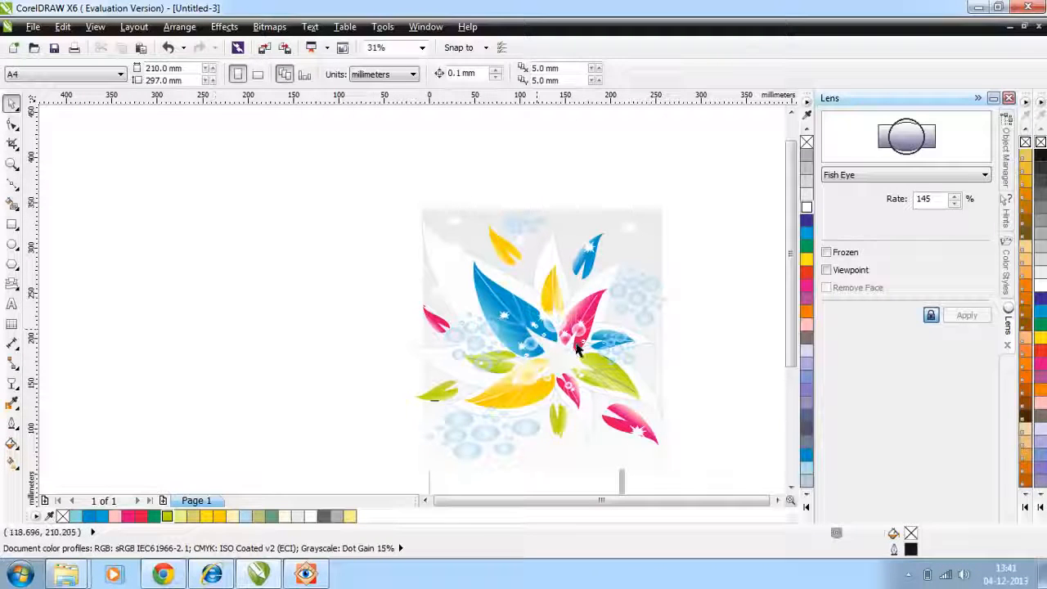